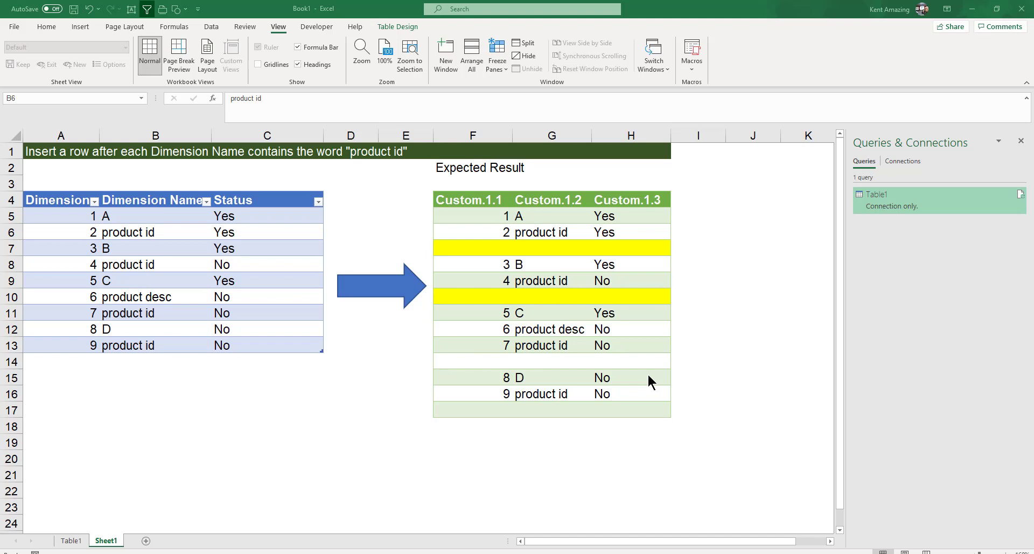
Step: Load the Dimension, Dimension Name and Status table into the Power Query Editor as a new query
click(172, 261)
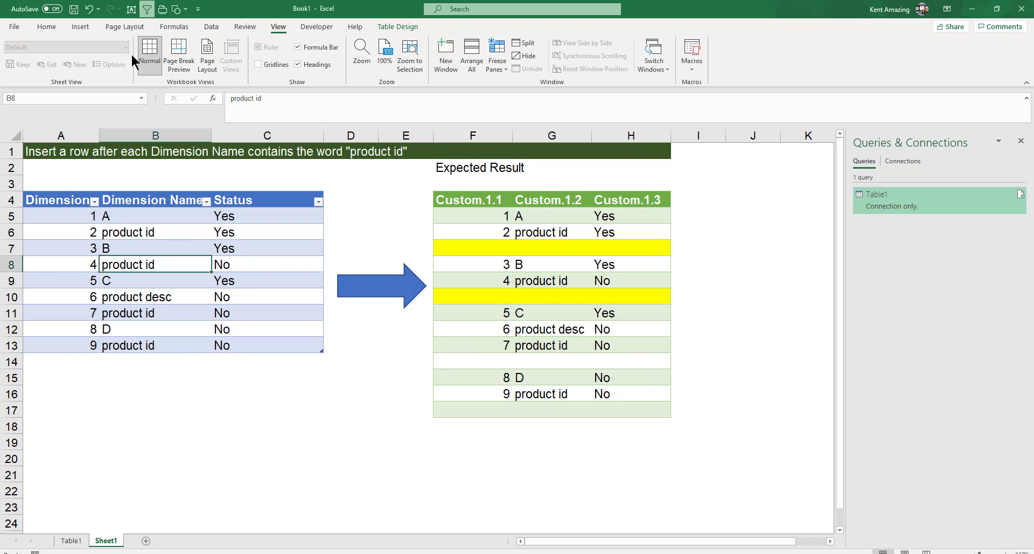
click(217, 24)
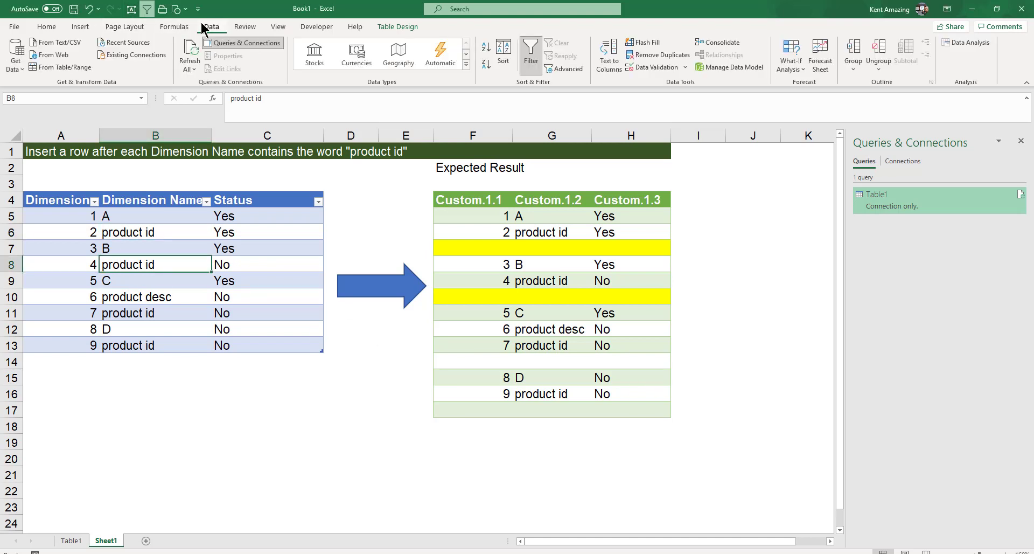
click(76, 65)
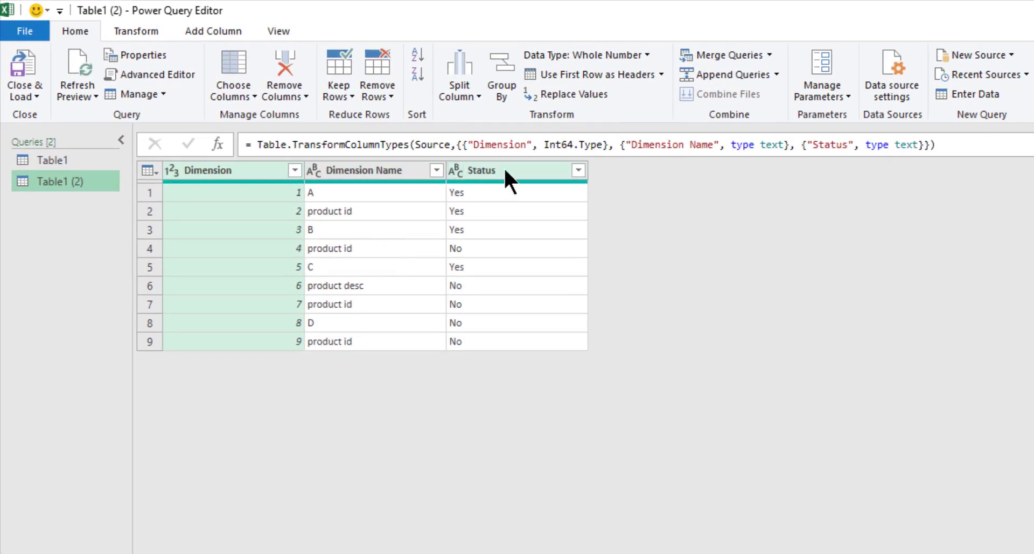
Step: Start a new custom column and name it Helper Column
click(505, 170)
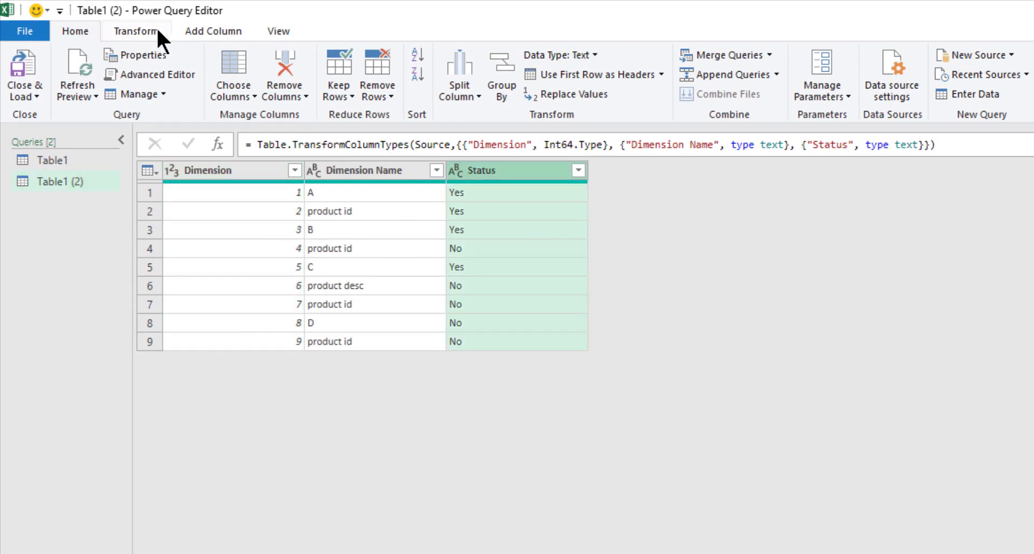
click(218, 30)
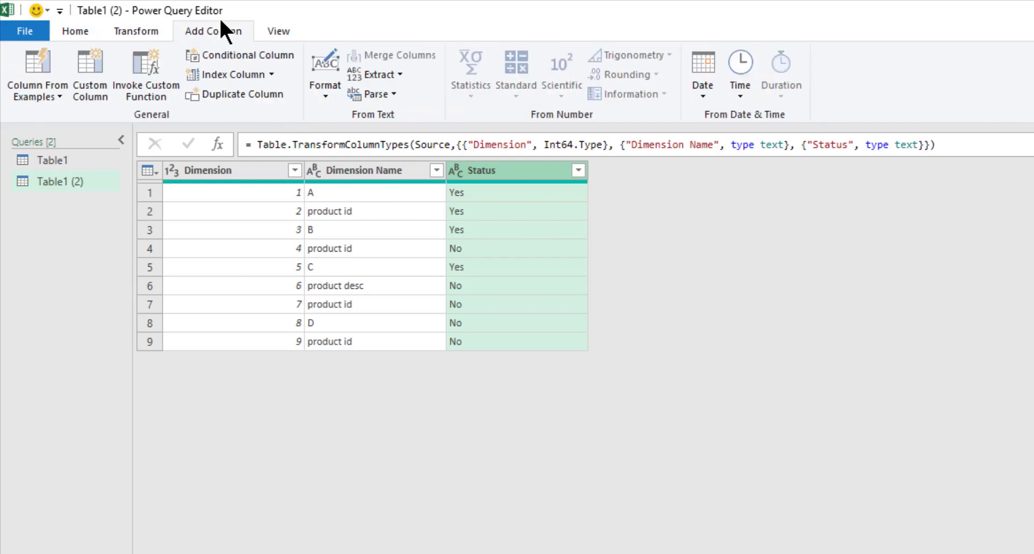
click(99, 57)
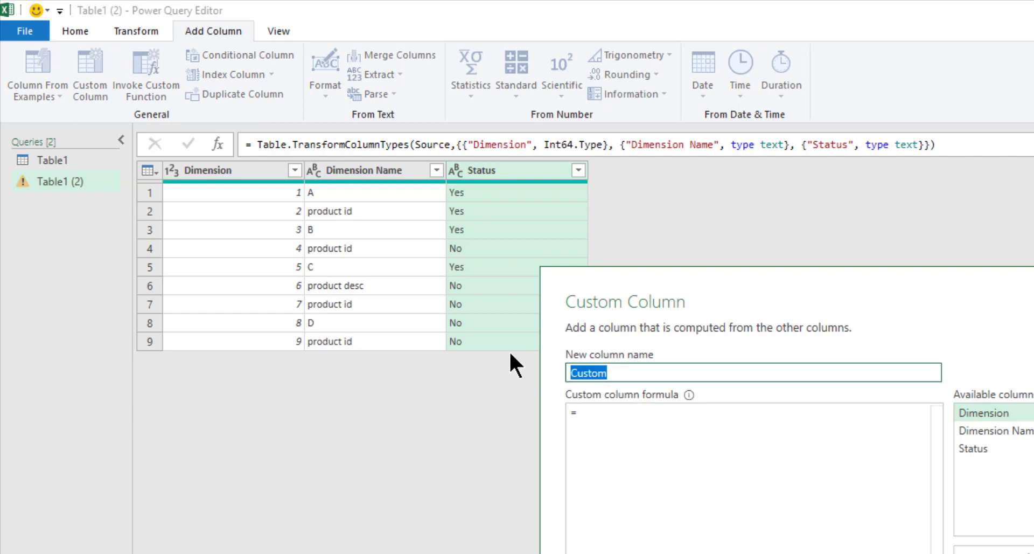
text(Helpe)
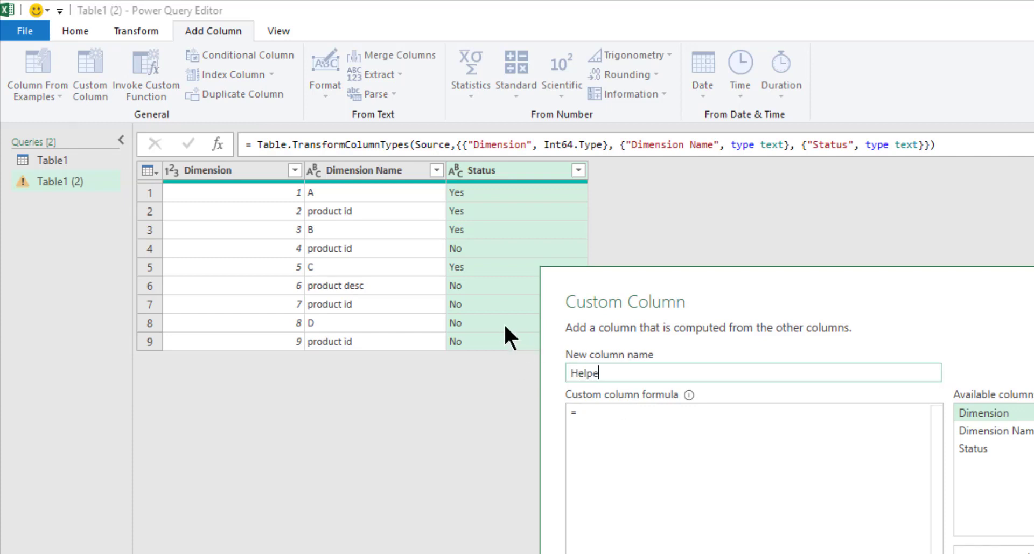
text(r Column)
Step: Write the formula's condition as if Text.Contains([Dimension Name],"product id")
click(668, 409)
text(u)
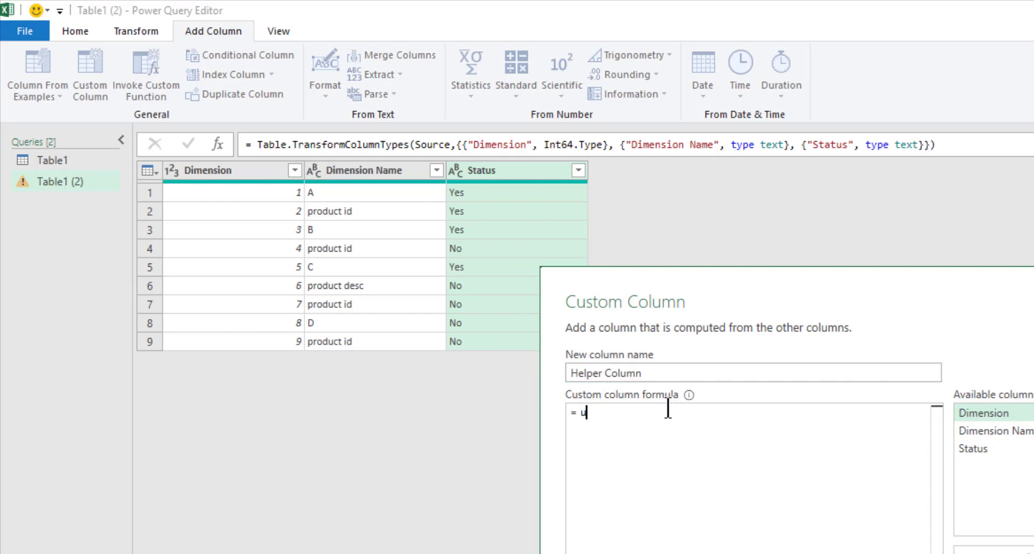
text(f Tex)
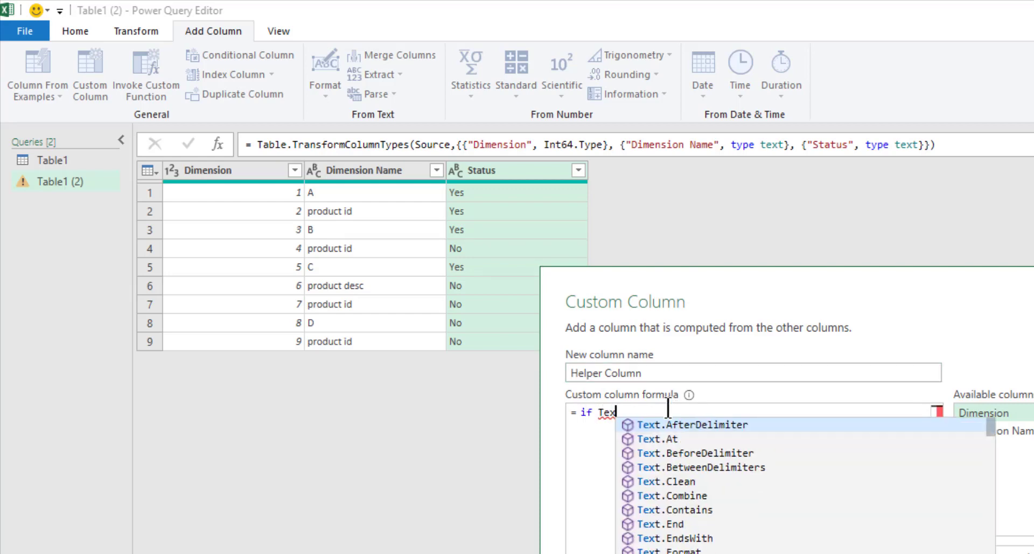
text(t.Contains)
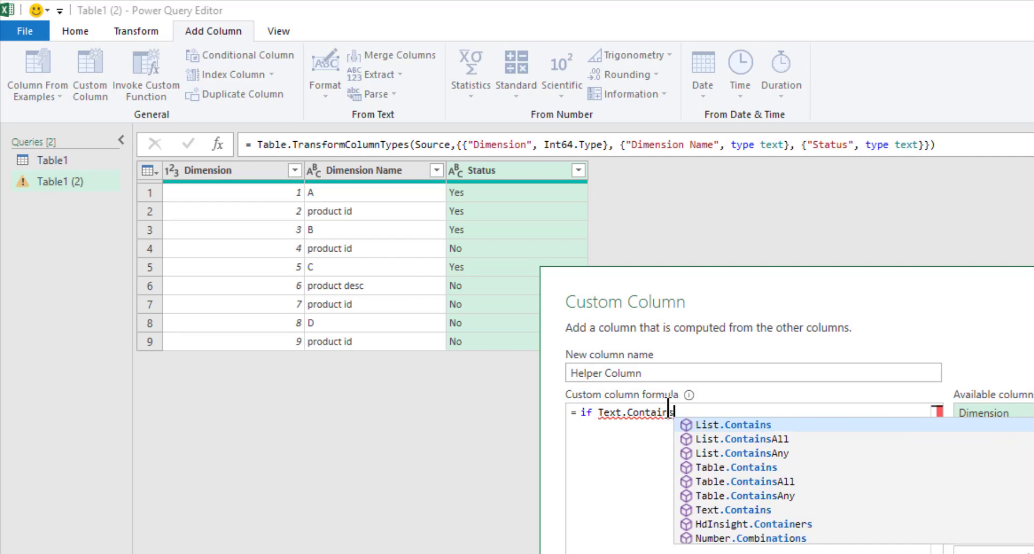
text(()
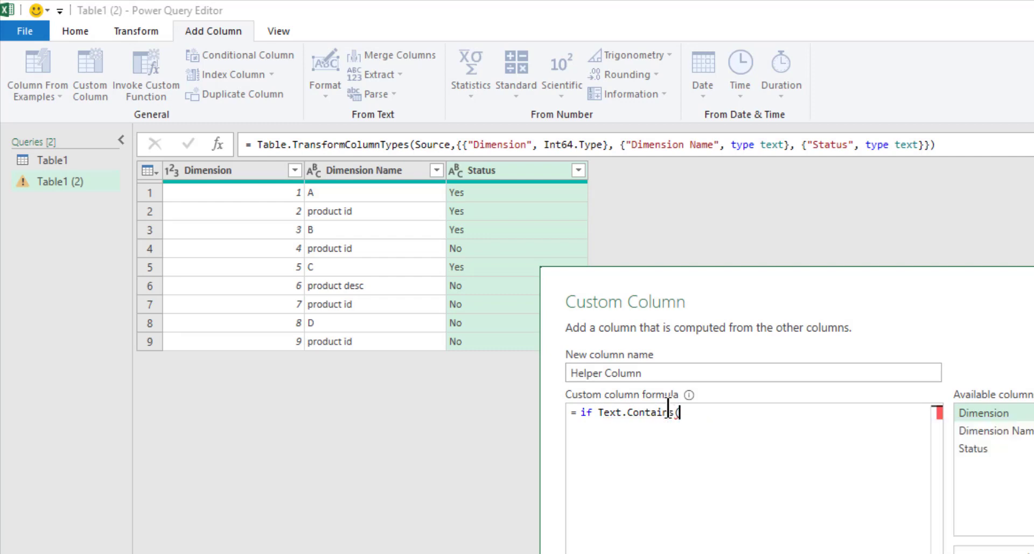
double_click(986, 430)
text(,)
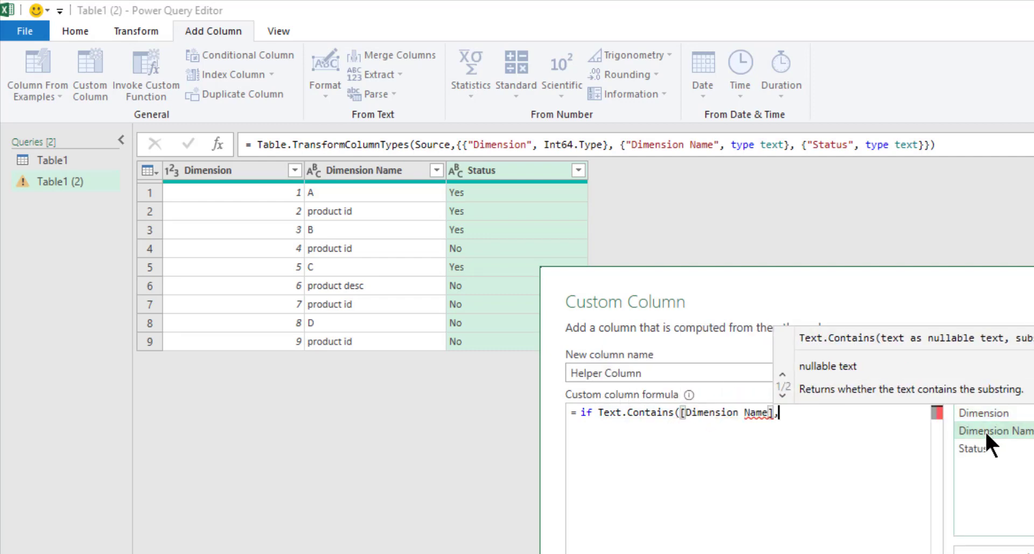
text("produ)
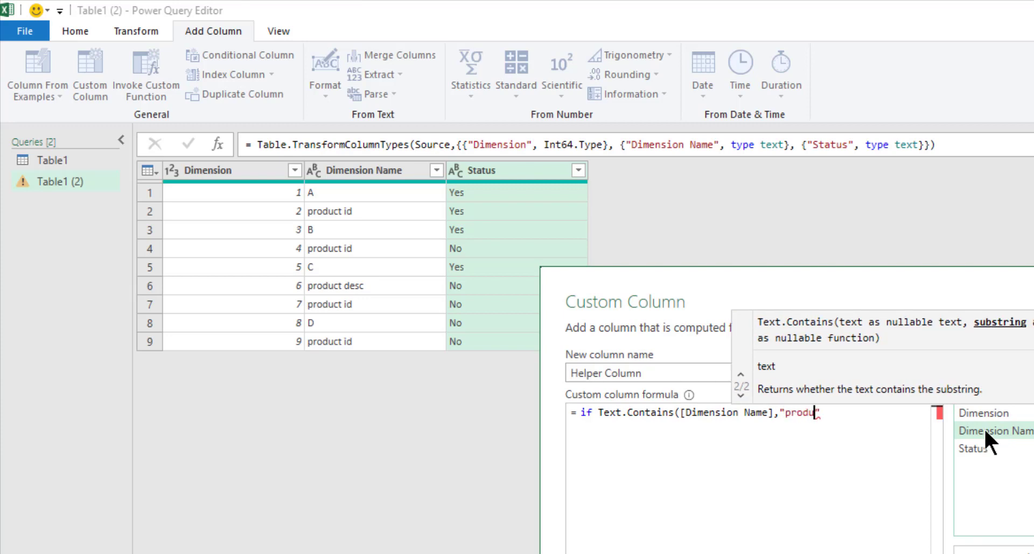
text(ct id") )
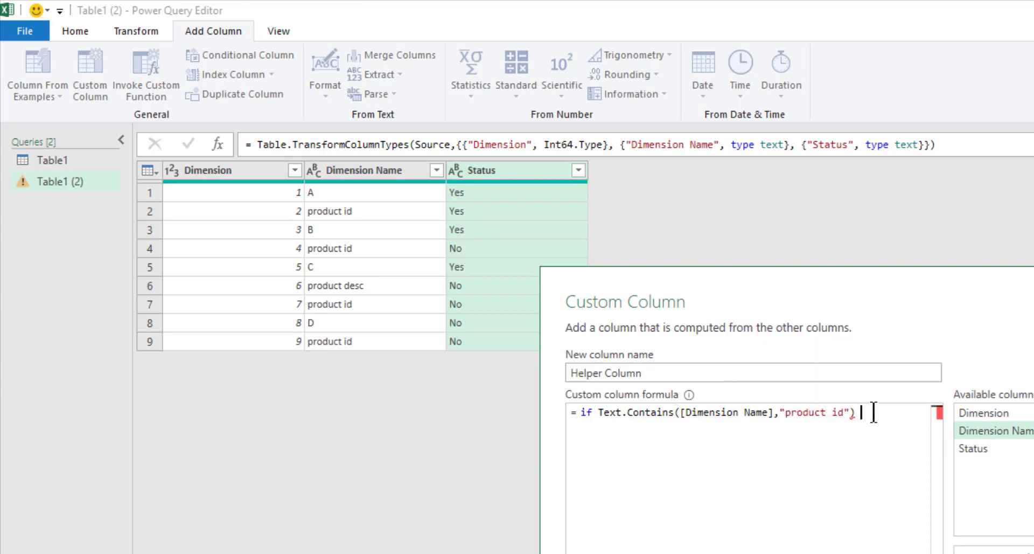
Step: Complete the formula with then "1 @1" else null and create the column
text(then)
text("1)
key(BackSpace)
text(@1" else )
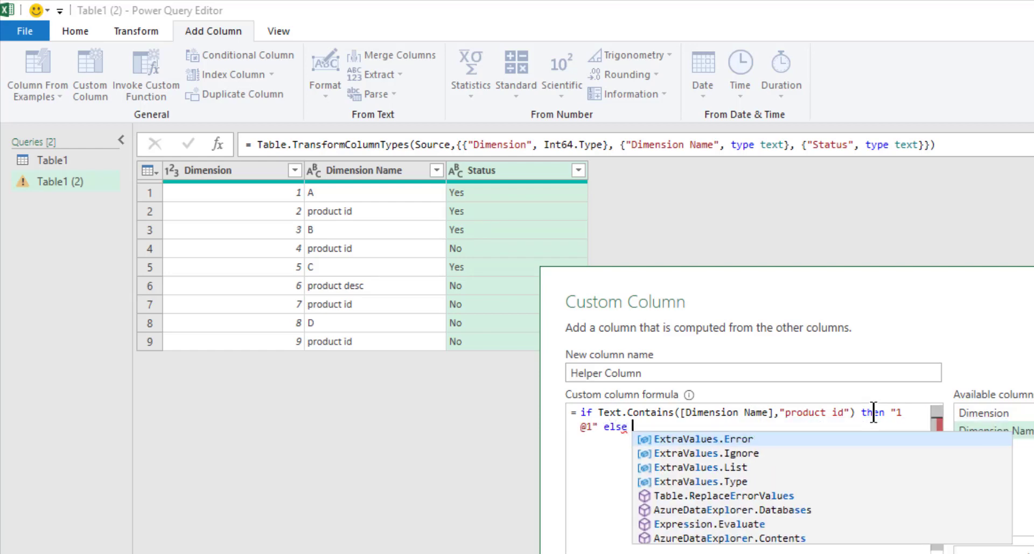
text(nu)
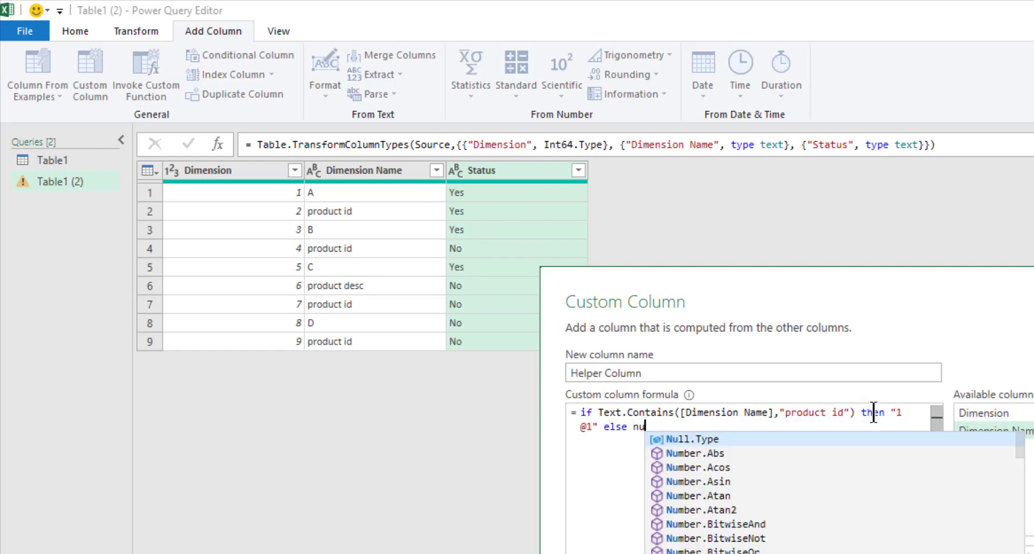
key(BackSpace)
key(BackSpace)
text(null)
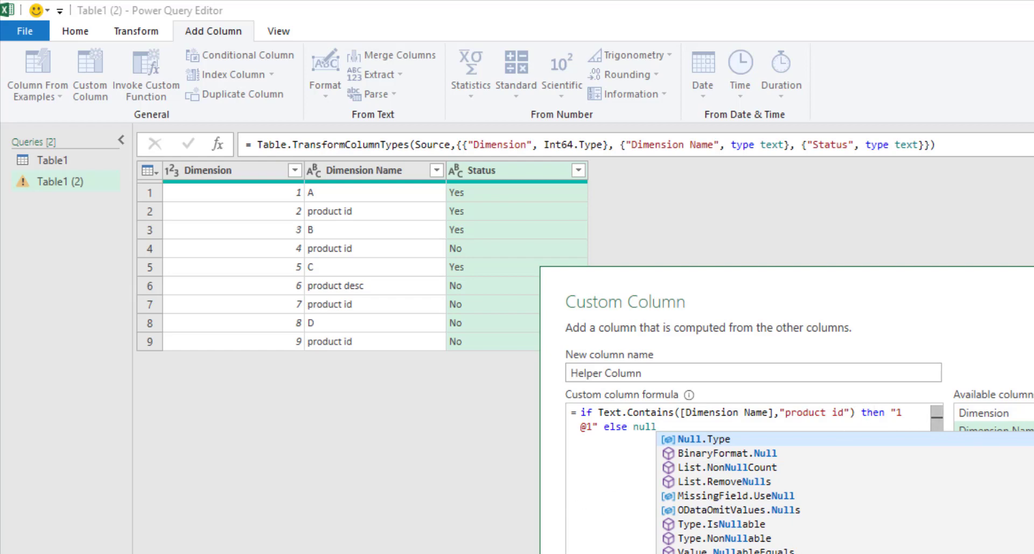
click(1027, 550)
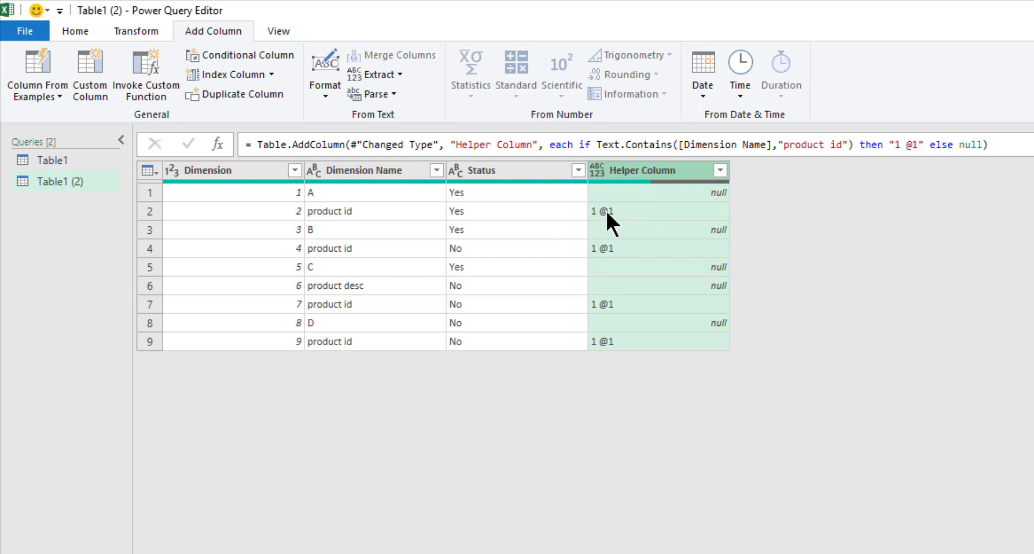
click(77, 33)
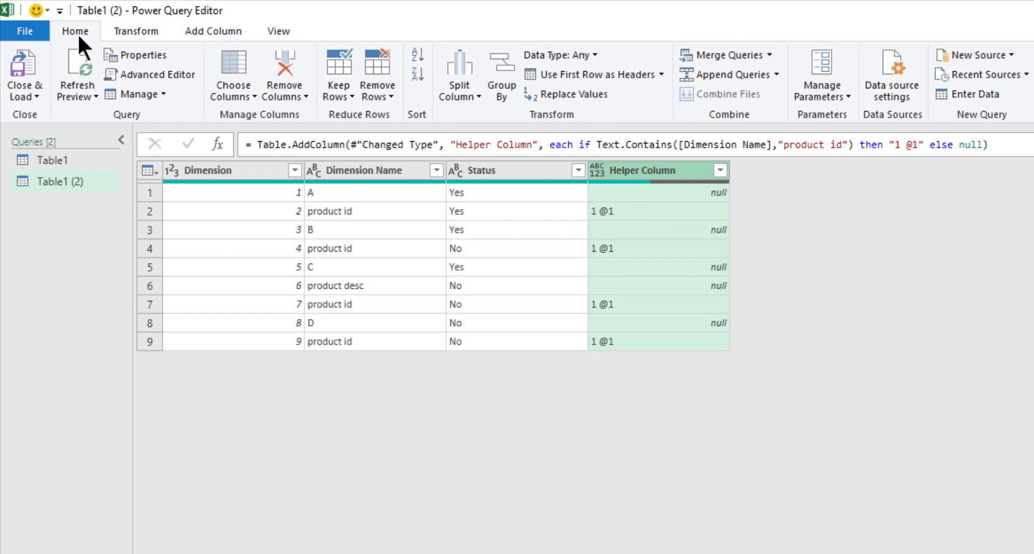
click(460, 95)
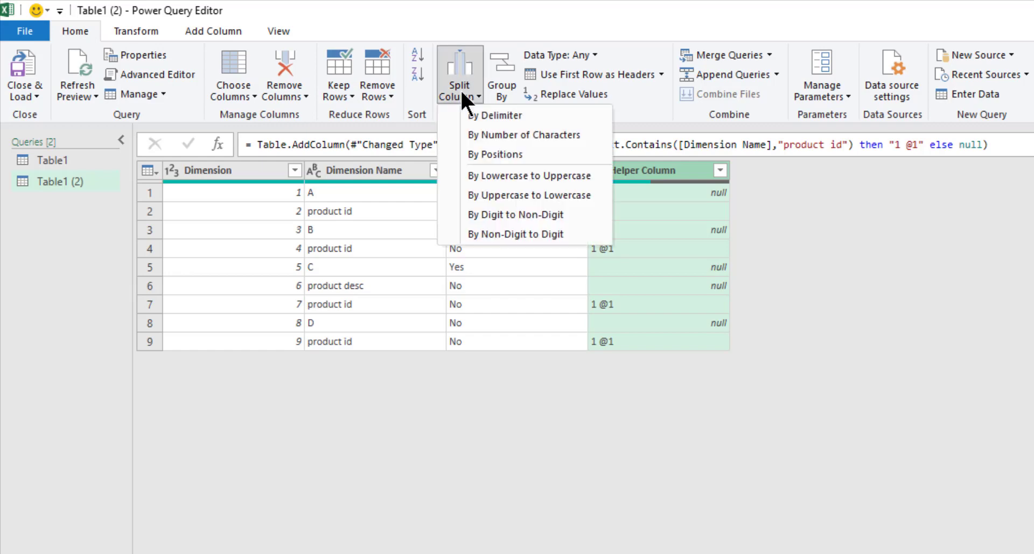
click(465, 5)
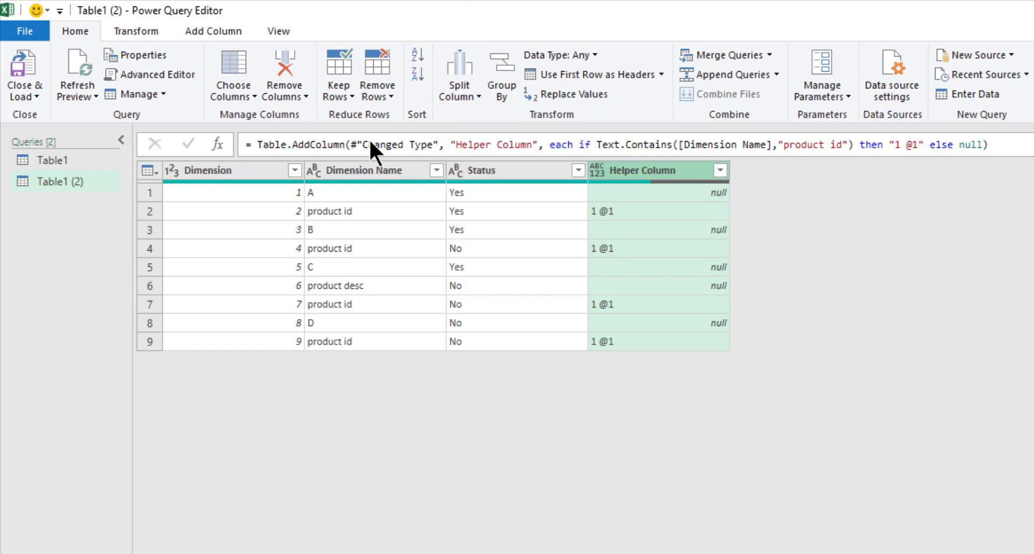
Step: Merge the Dimension, Dimension Name and Status columns into one column named Merged, using a colon separator
click(241, 168)
shift+click(494, 170)
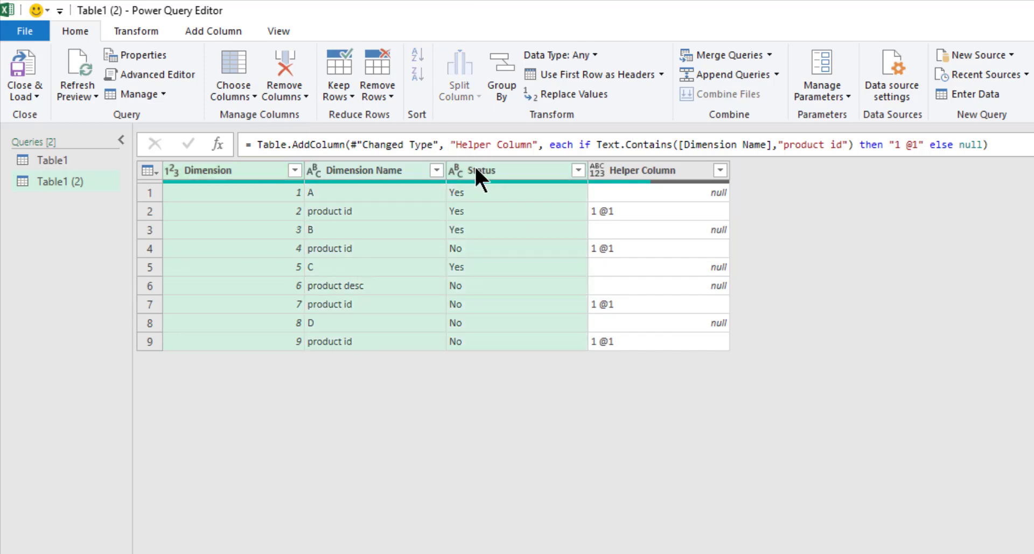
right_click(475, 166)
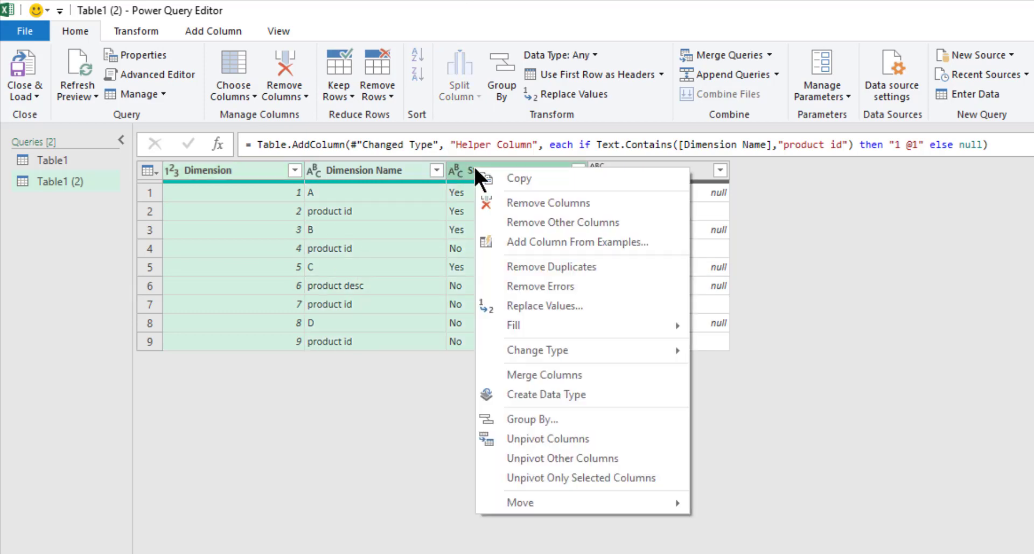
click(527, 374)
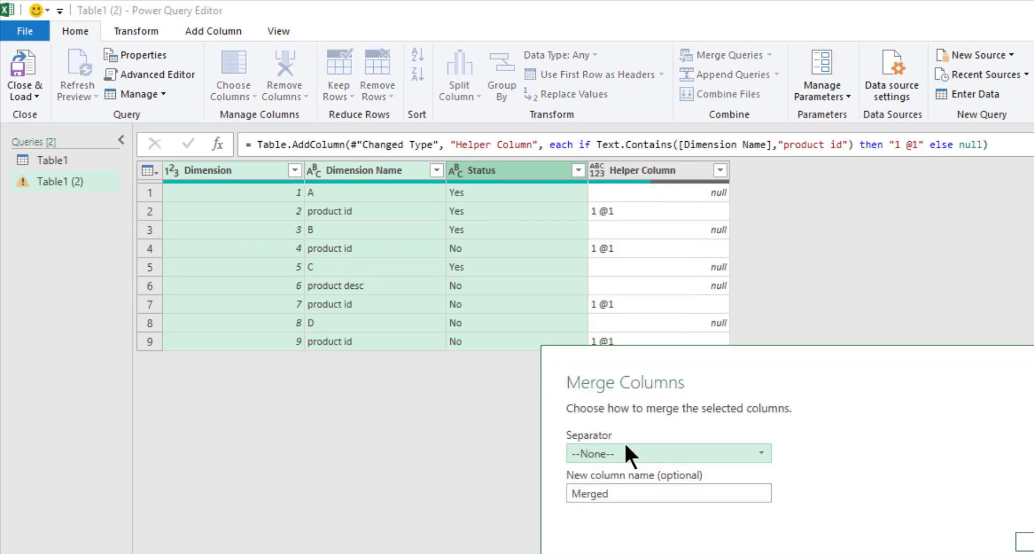
click(656, 453)
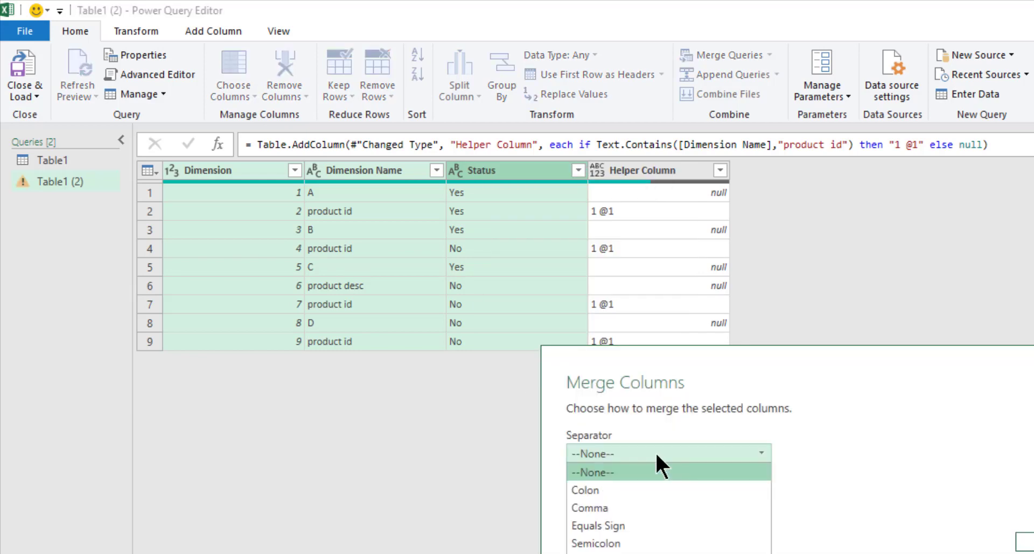
click(627, 491)
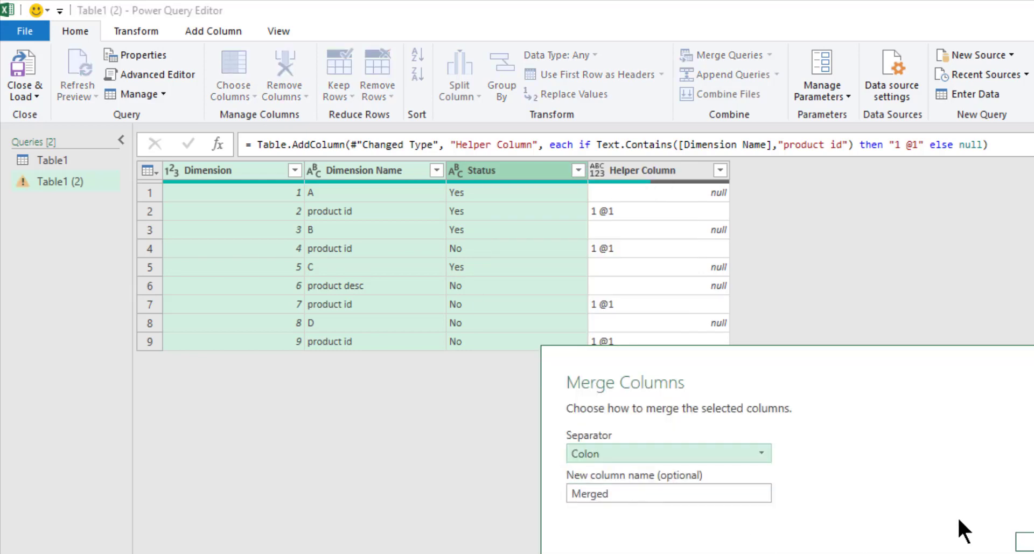
click(1023, 542)
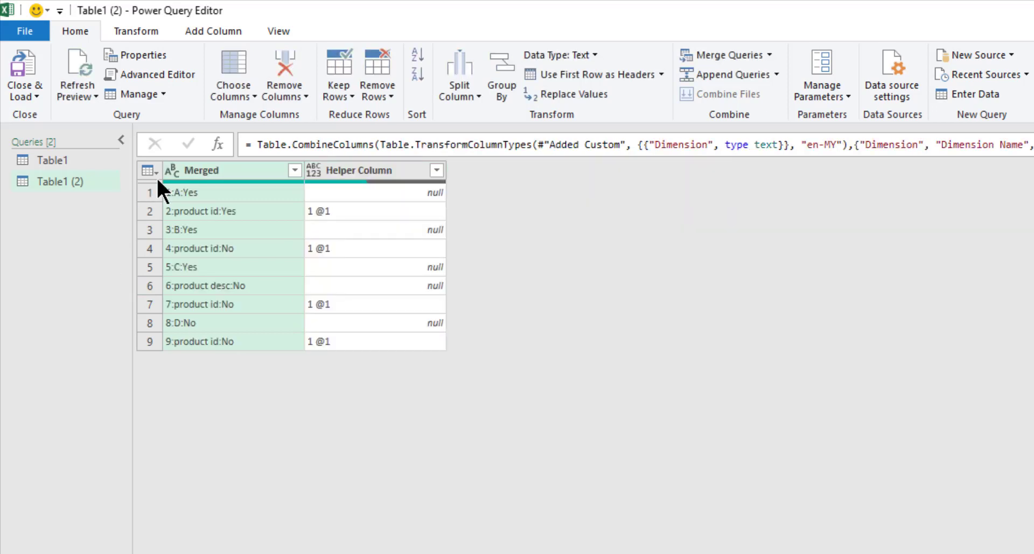
Step: Split Helper Column into rows at each occurrence of the space delimiter
click(356, 170)
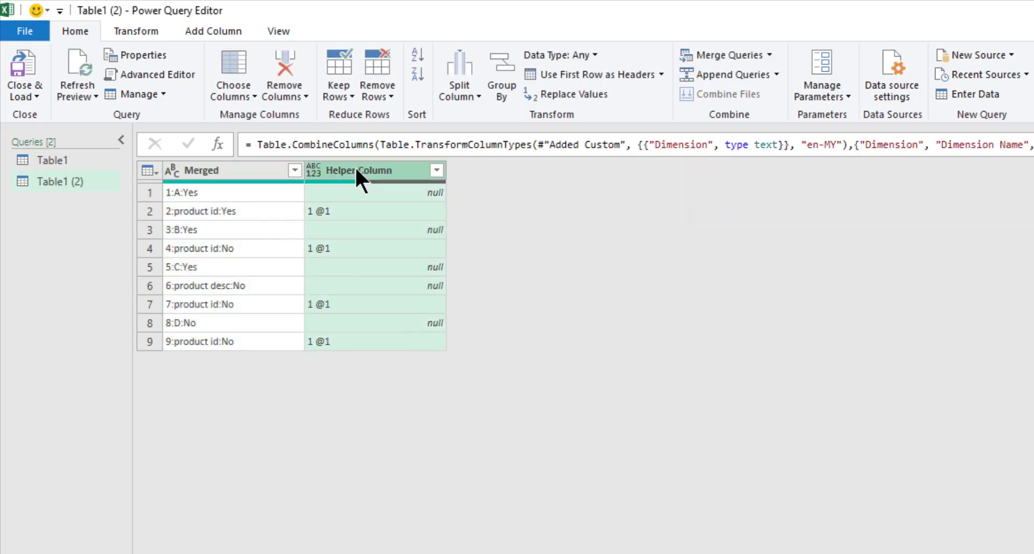
click(473, 90)
click(489, 118)
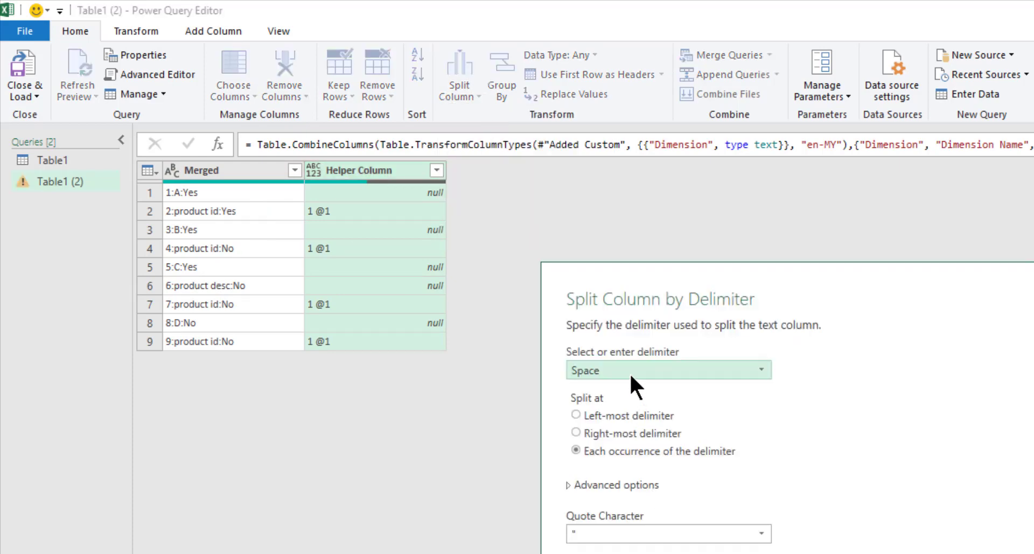
click(589, 483)
click(595, 538)
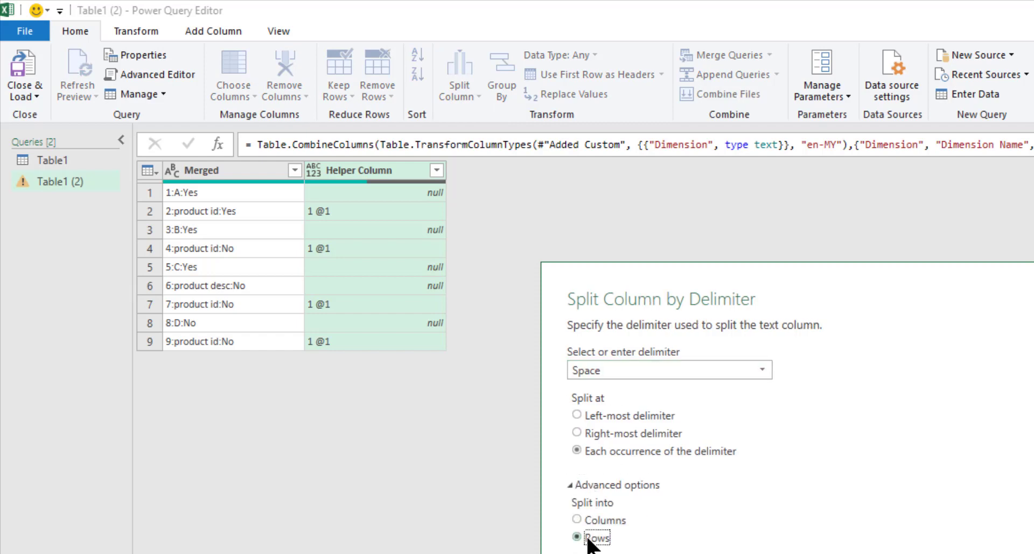
key(Return)
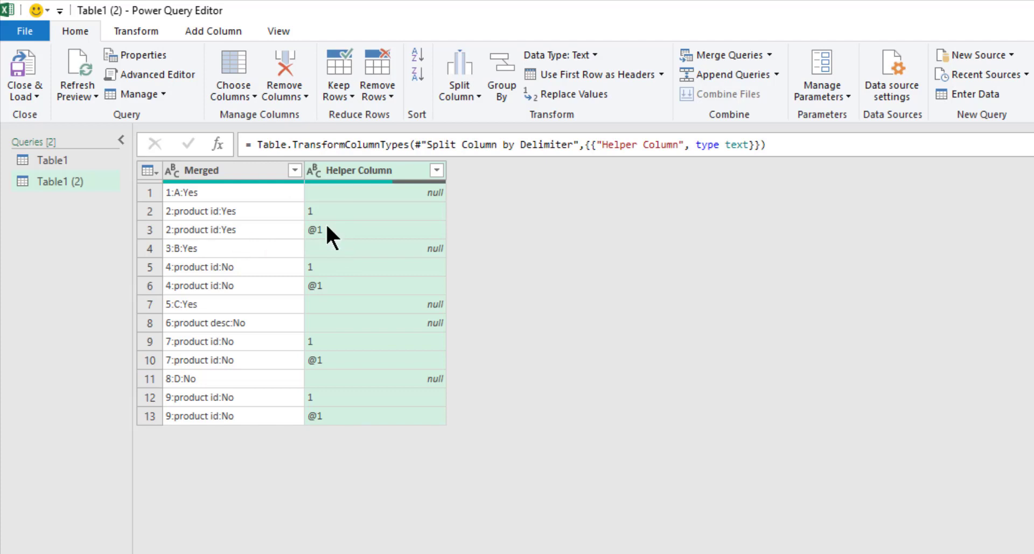
Step: Start another custom column and name it Helper Column 2
click(220, 21)
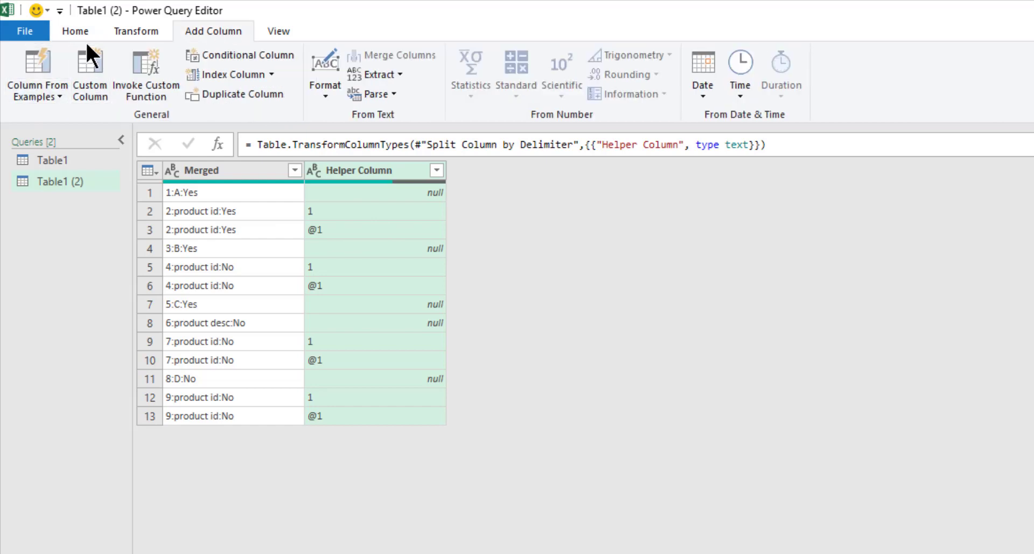
click(90, 67)
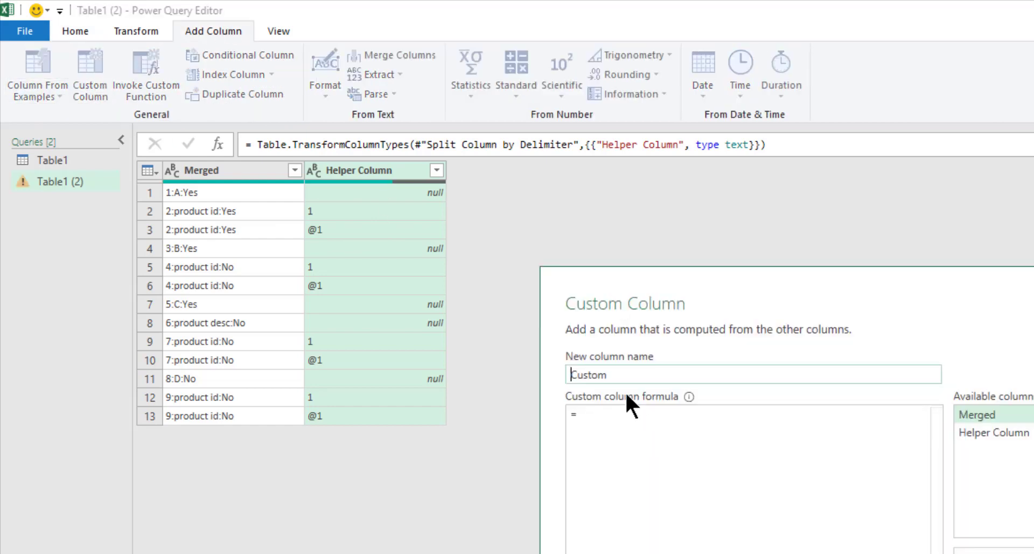
text(Helper Column 2)
Step: Give Helper Column 2 the formula if [Helper Column]="@1" then null else [Merged] and create the column
click(617, 412)
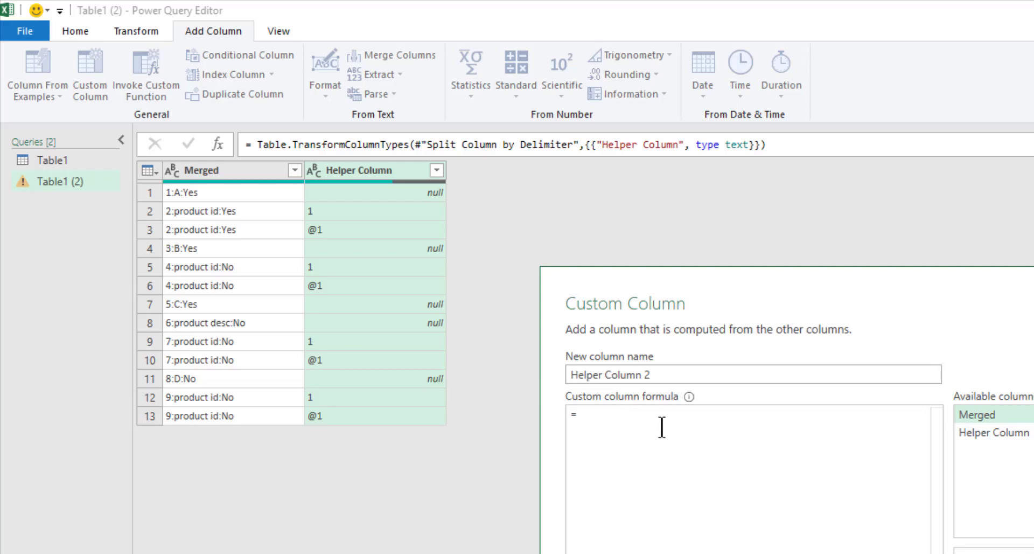
text(if)
double_click(1019, 435)
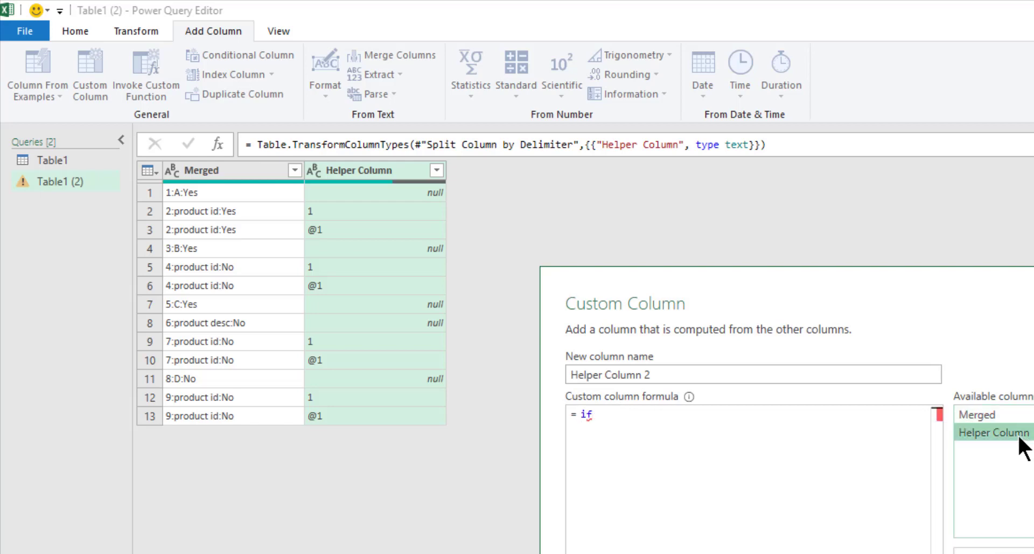
text(="@1)
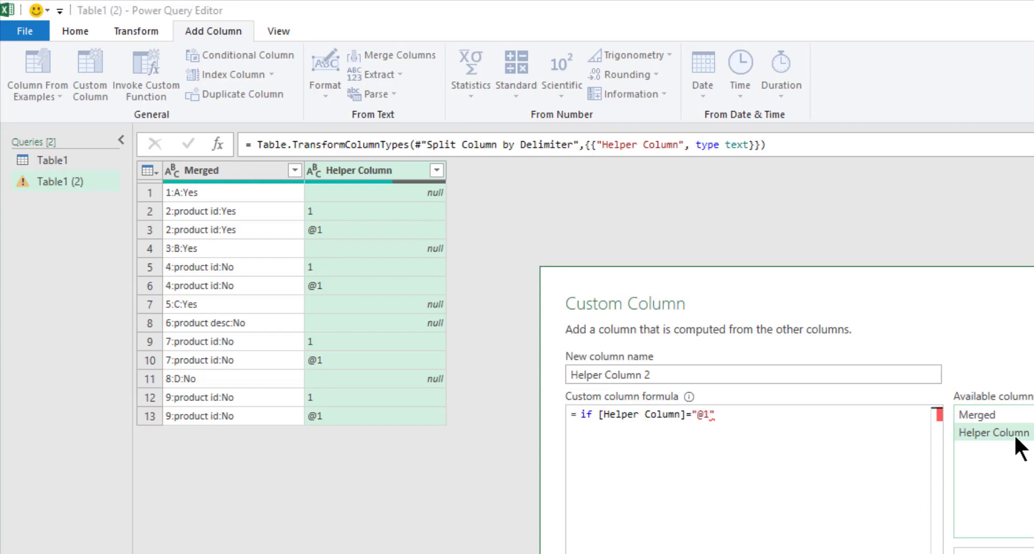
text(" then)
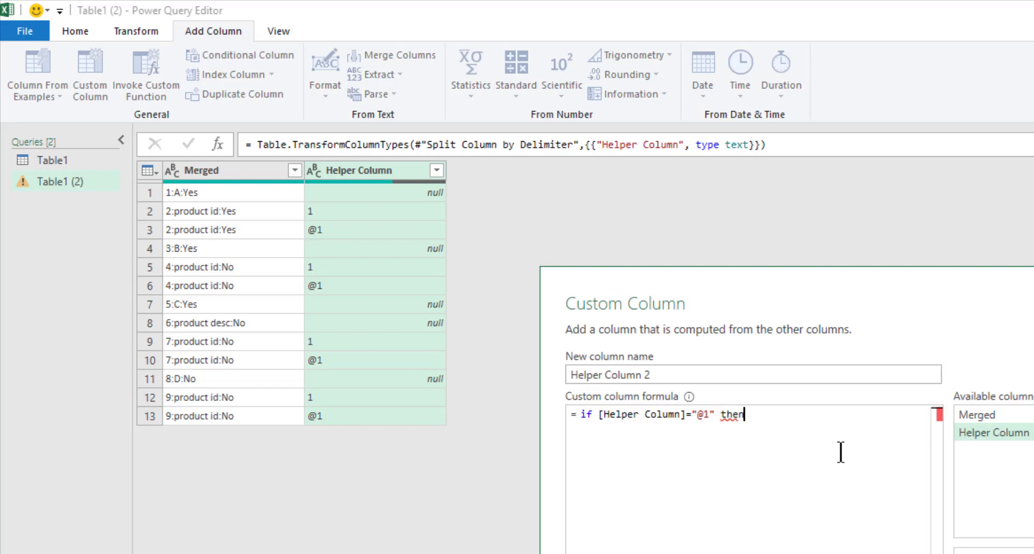
text( null else Merged)
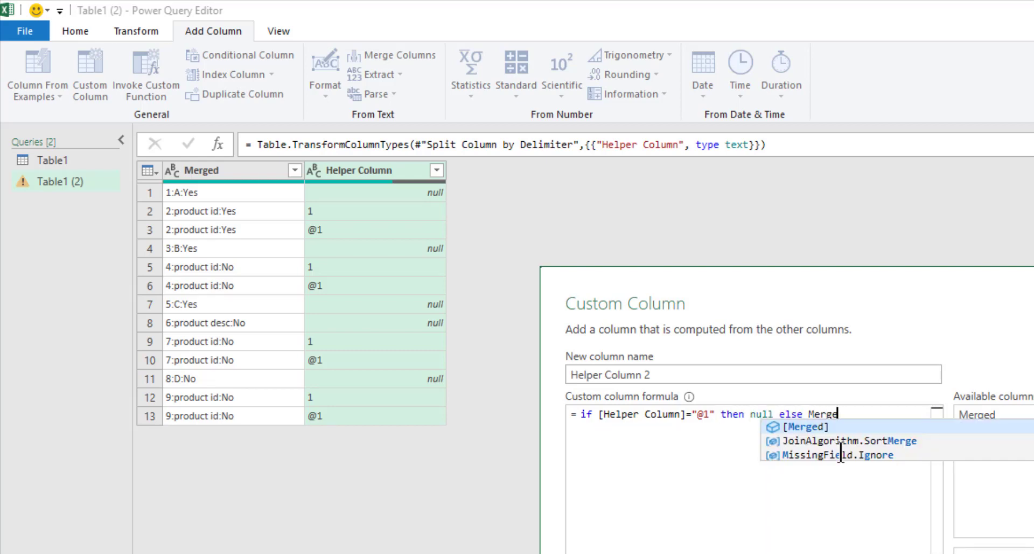
click(866, 427)
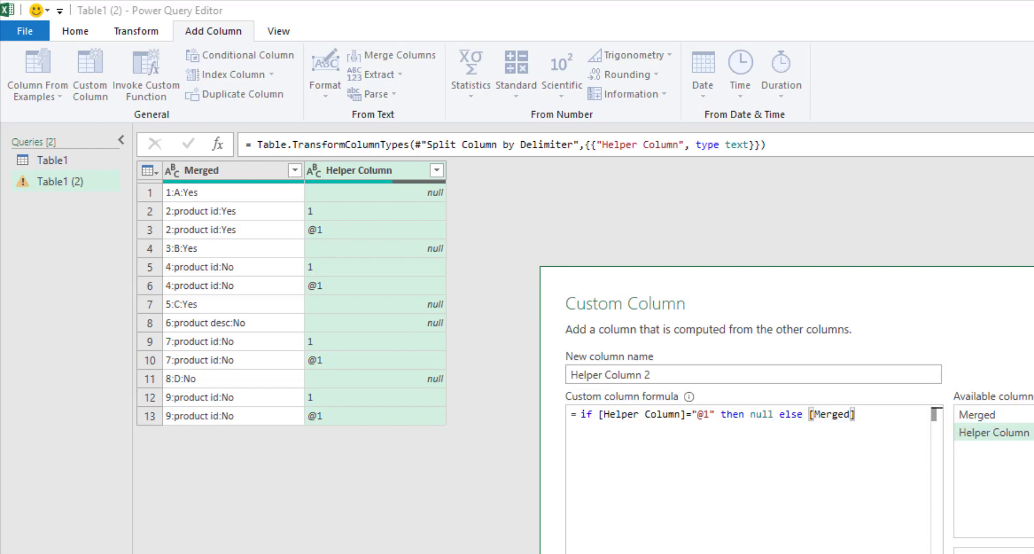
key(Return)
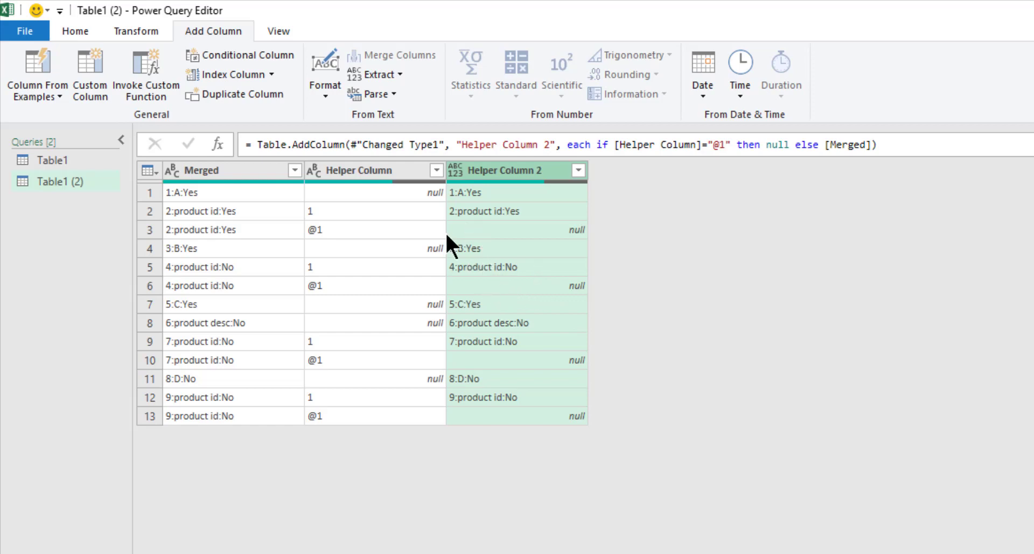
Step: Remove the Merged and Helper Column columns from the query
click(219, 167)
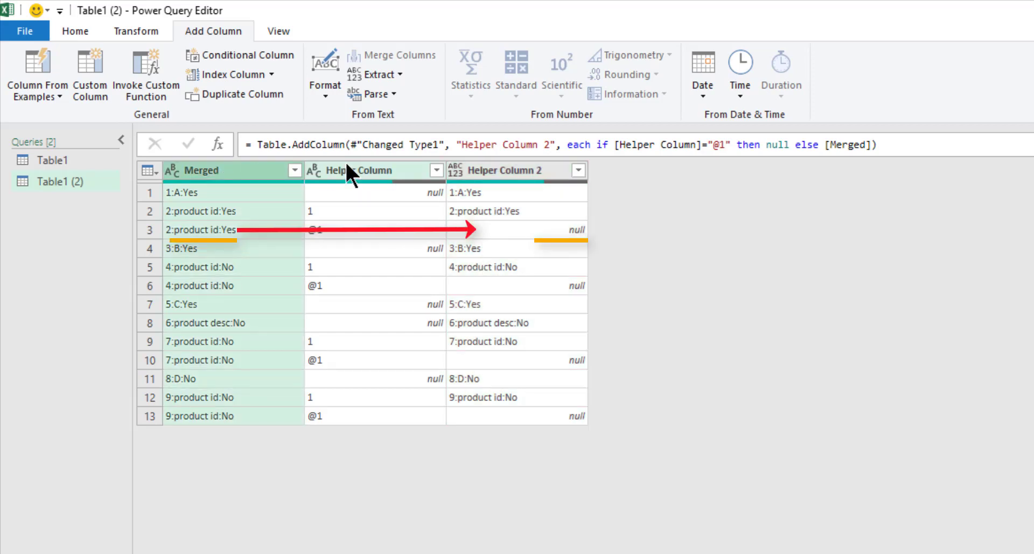
ctrl+click(346, 168)
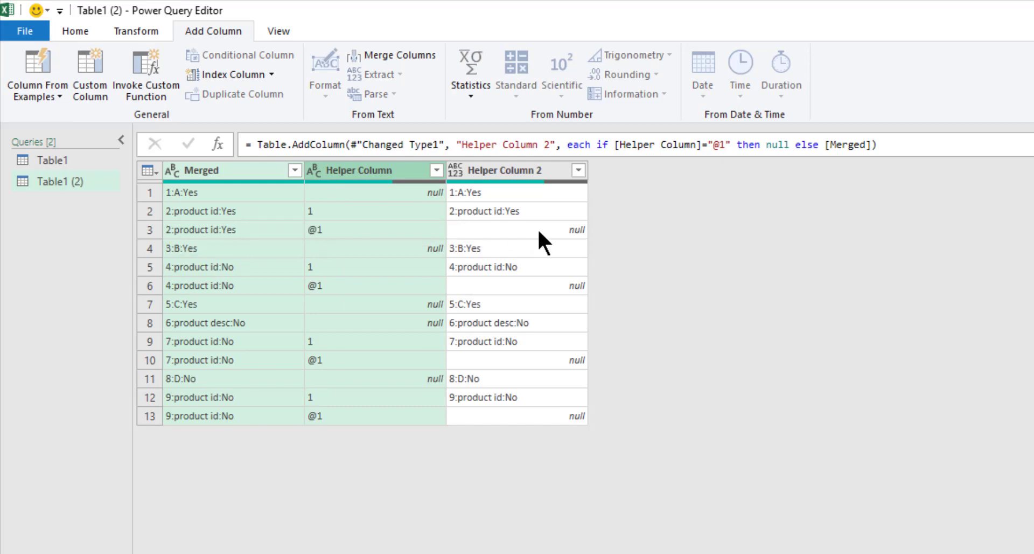
right_click(231, 165)
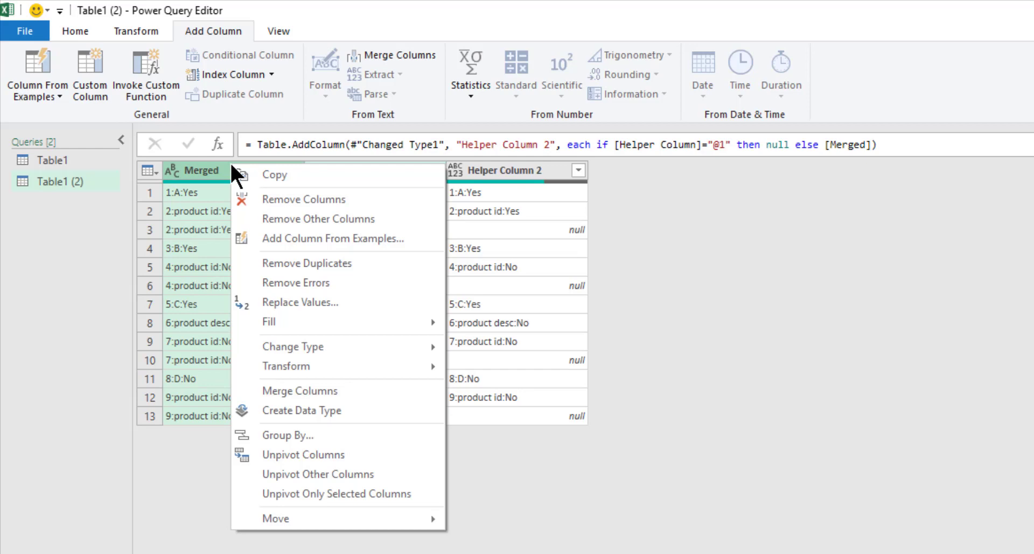
click(278, 195)
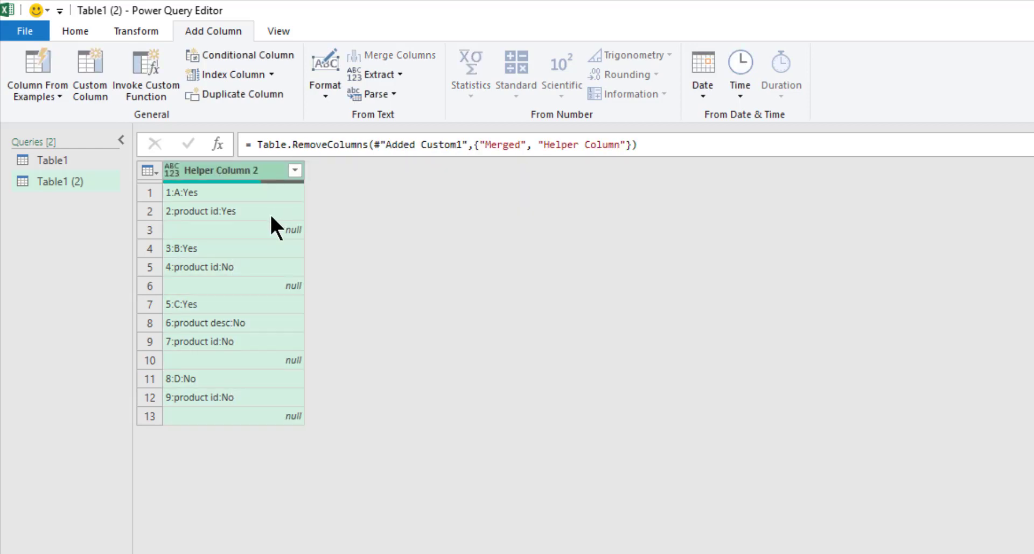
Step: Split Helper Column 2 into columns at each occurrence of the colon delimiter
click(76, 32)
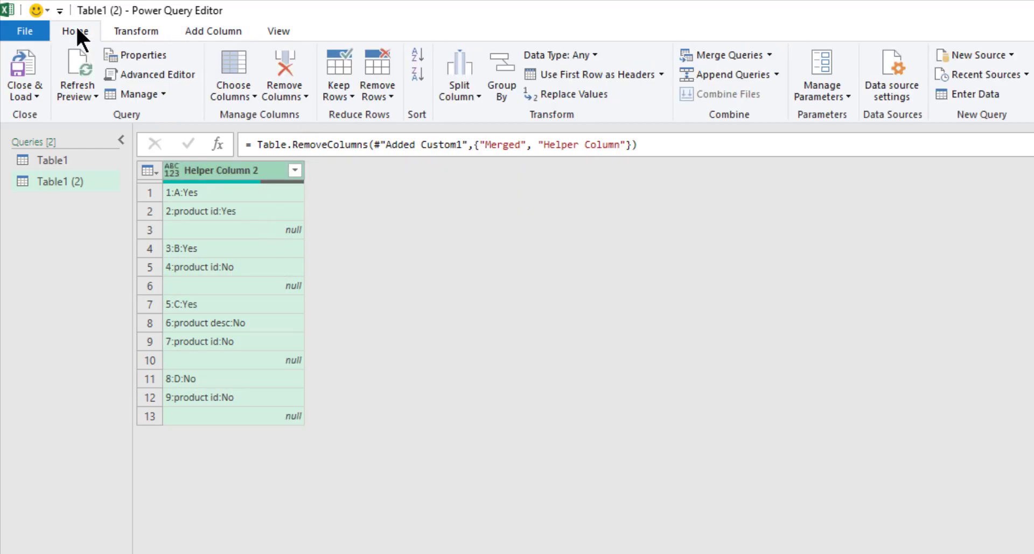
click(472, 96)
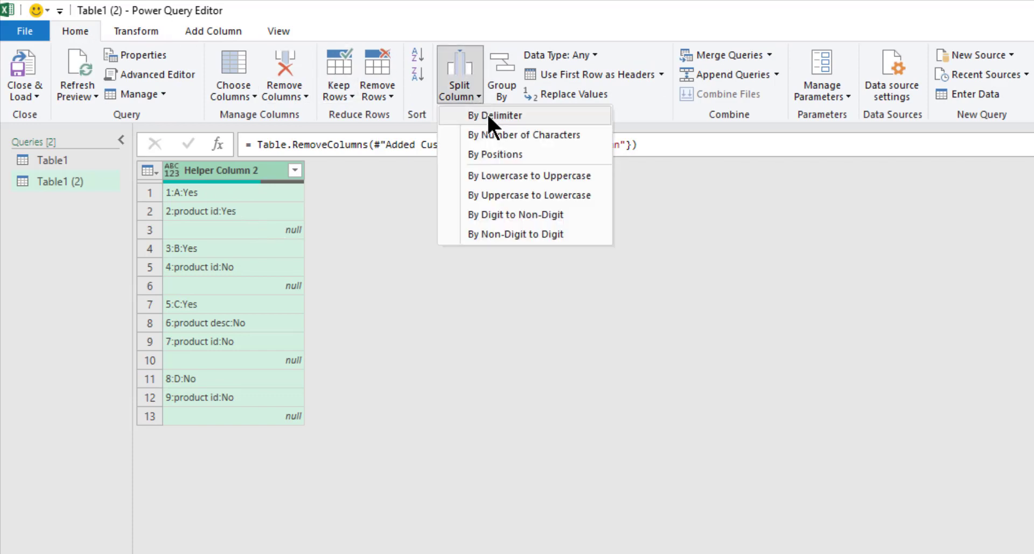
click(490, 115)
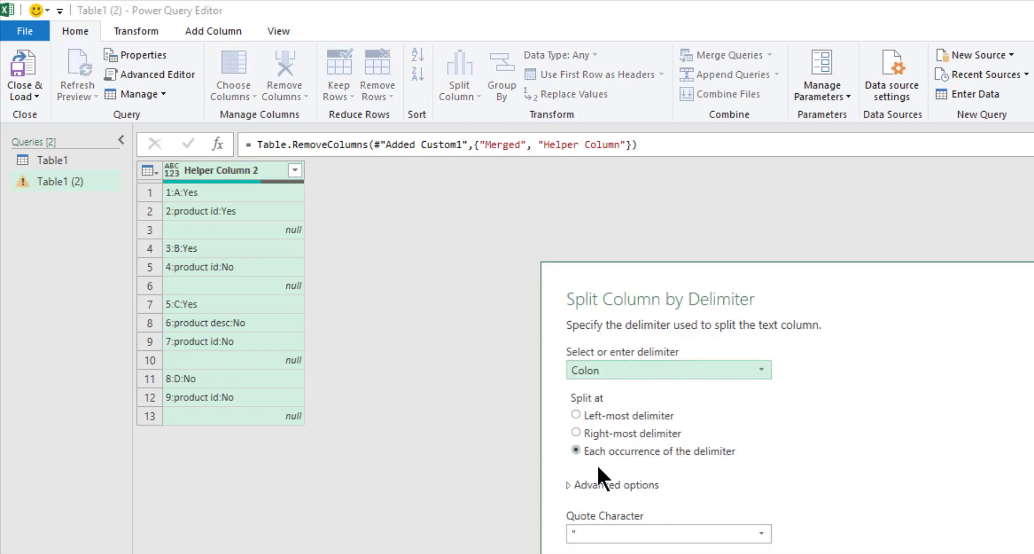
click(597, 484)
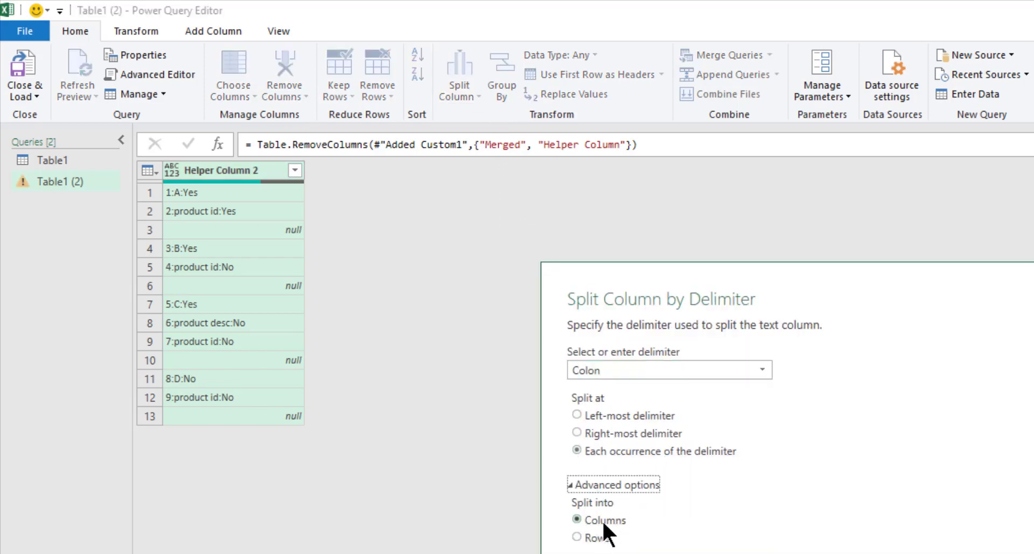
key(Return)
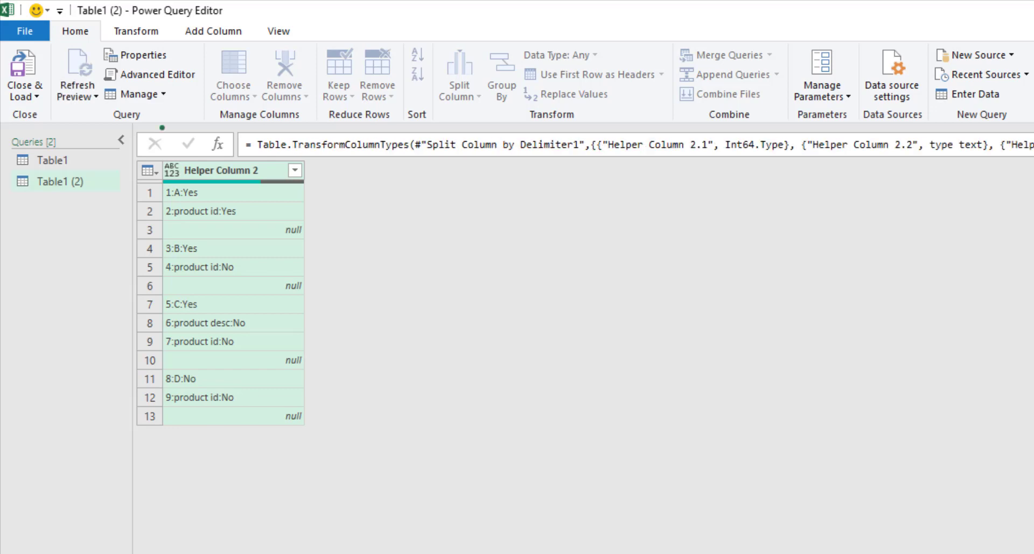
Step: Rename the three split columns, in order, as Dimension, Dimension Name and Status to match the source table's headers
double_click(218, 169)
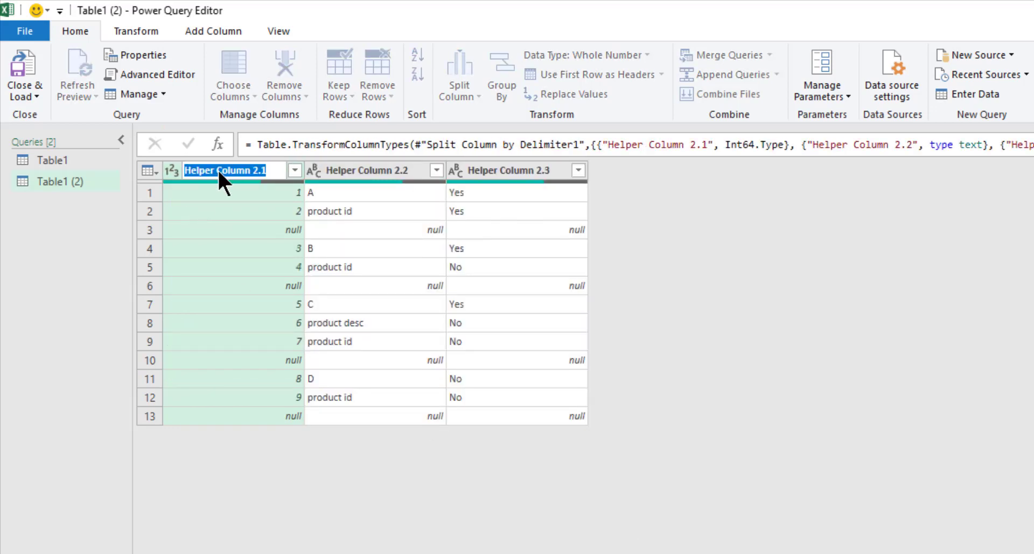
double_click(362, 5)
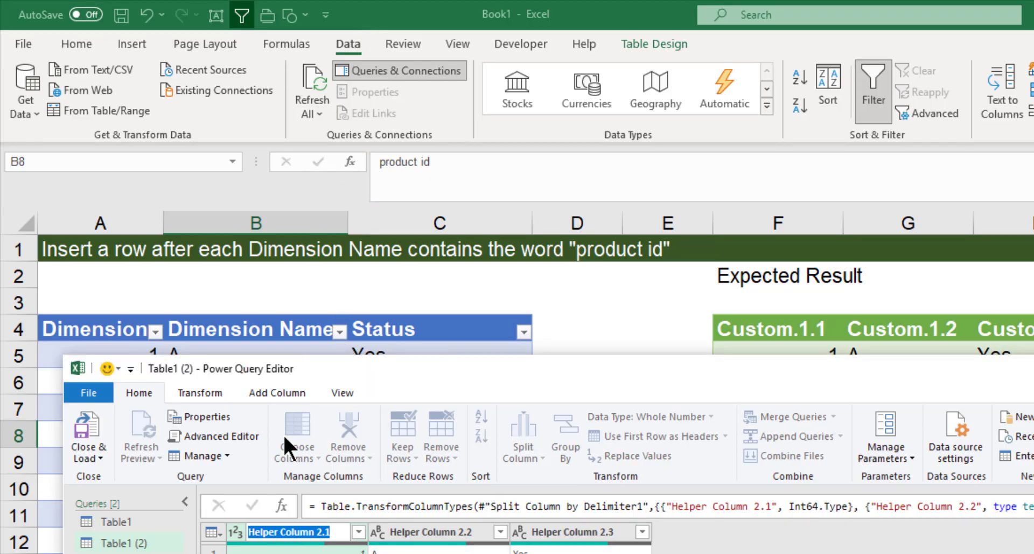
text(Di)
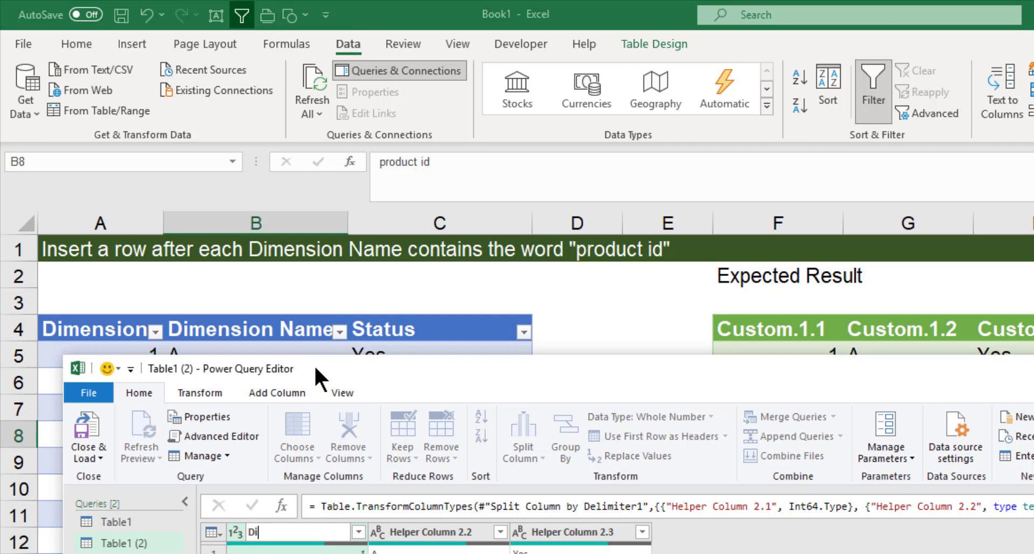
text(mension)
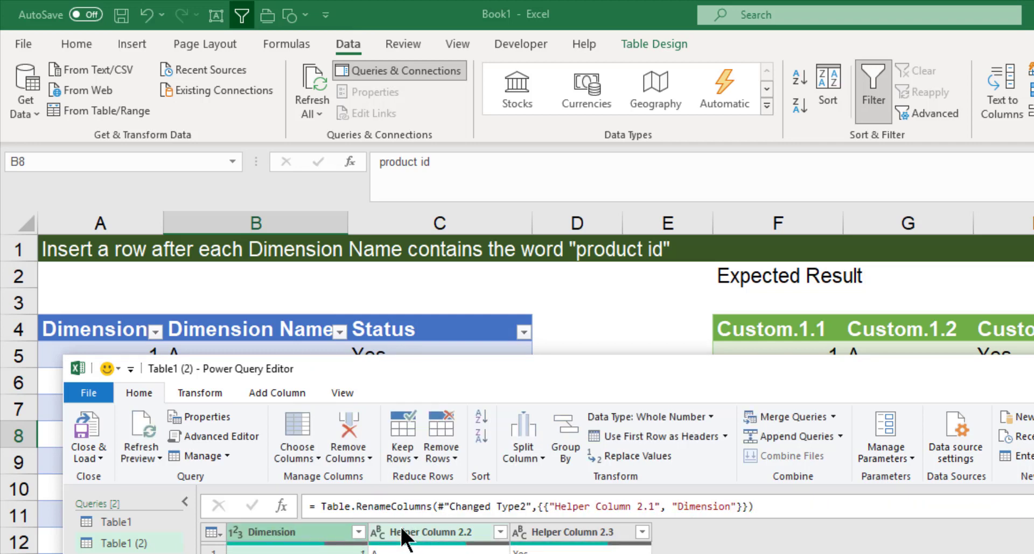
double_click(401, 532)
text(Dim)
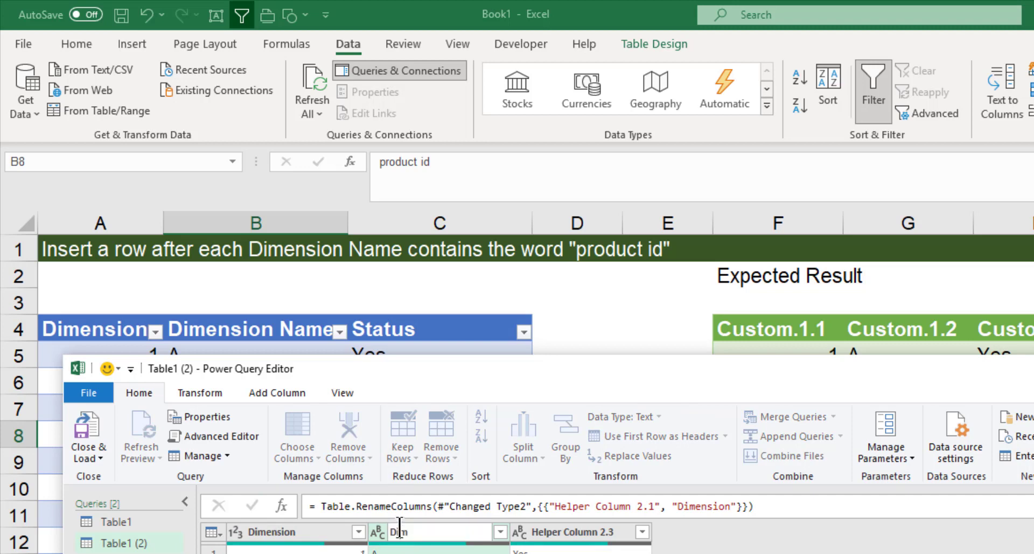
text(ension Name)
key(Return)
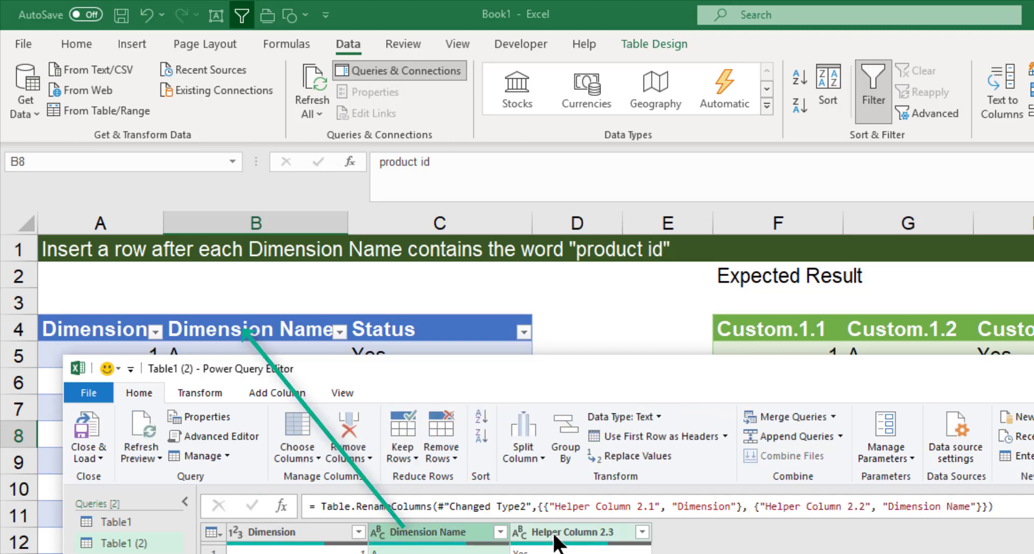
double_click(555, 534)
text(S)
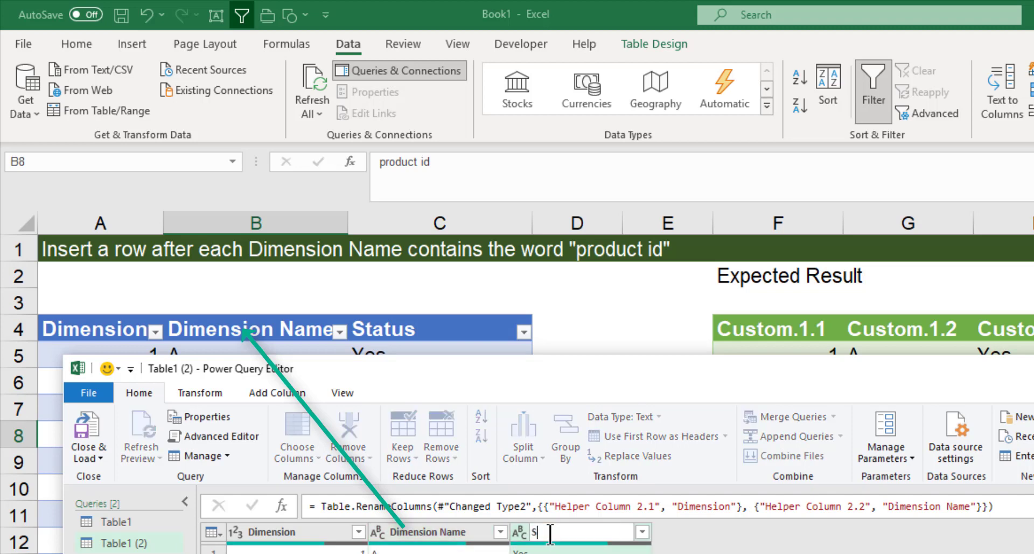
text(tatus)
key(Return)
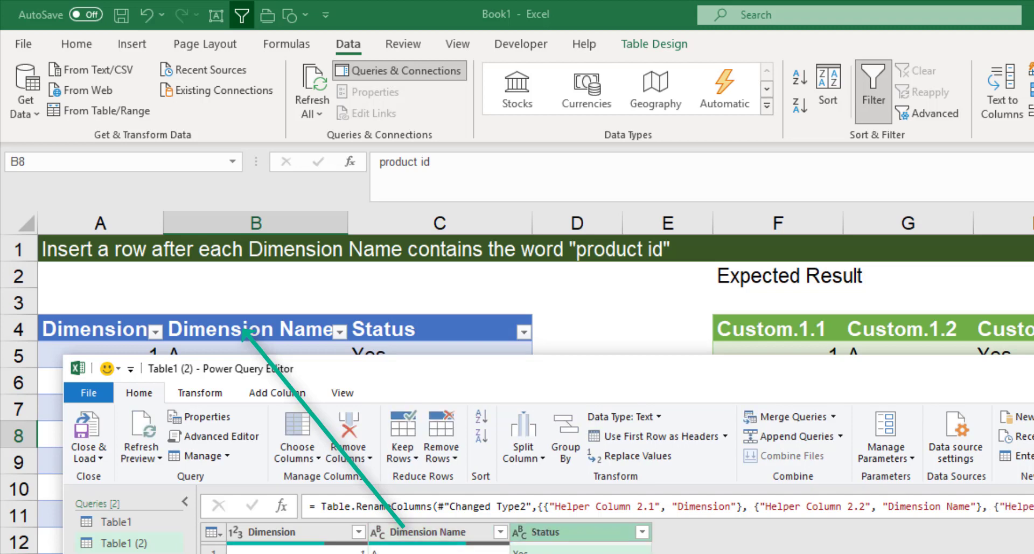
Step: Close the query editor and load the result as a table in the existing worksheet at cell J4
click(92, 453)
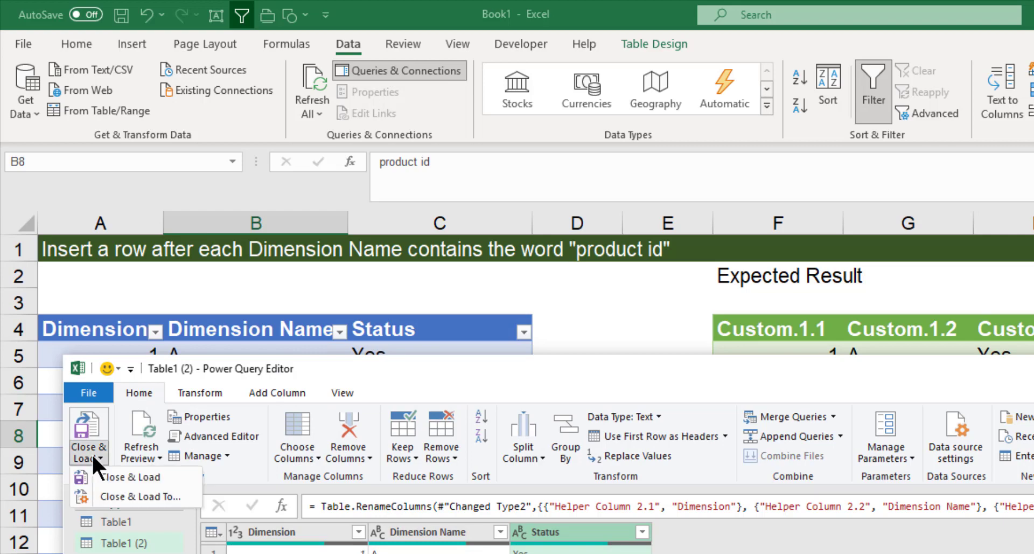
click(126, 493)
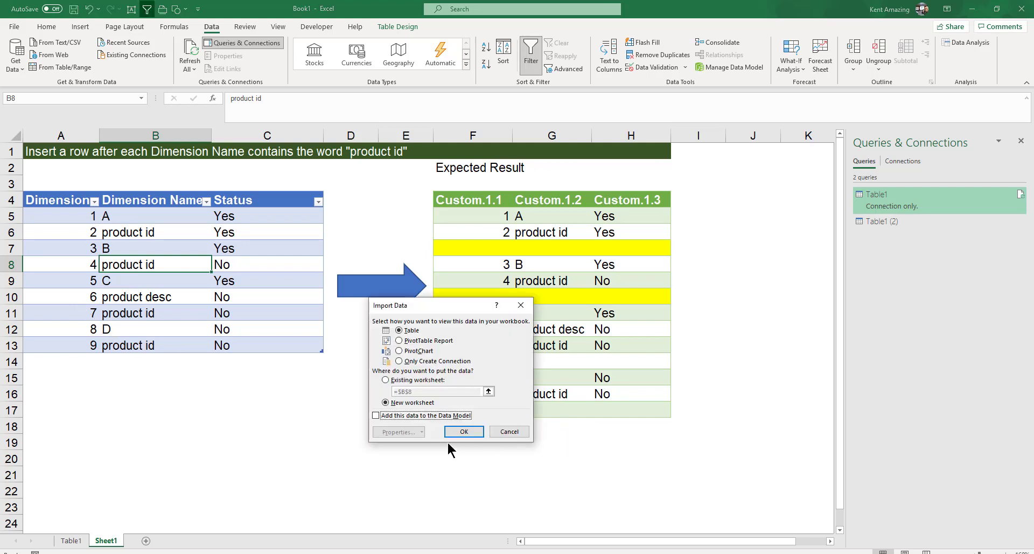
click(386, 380)
key(Tab)
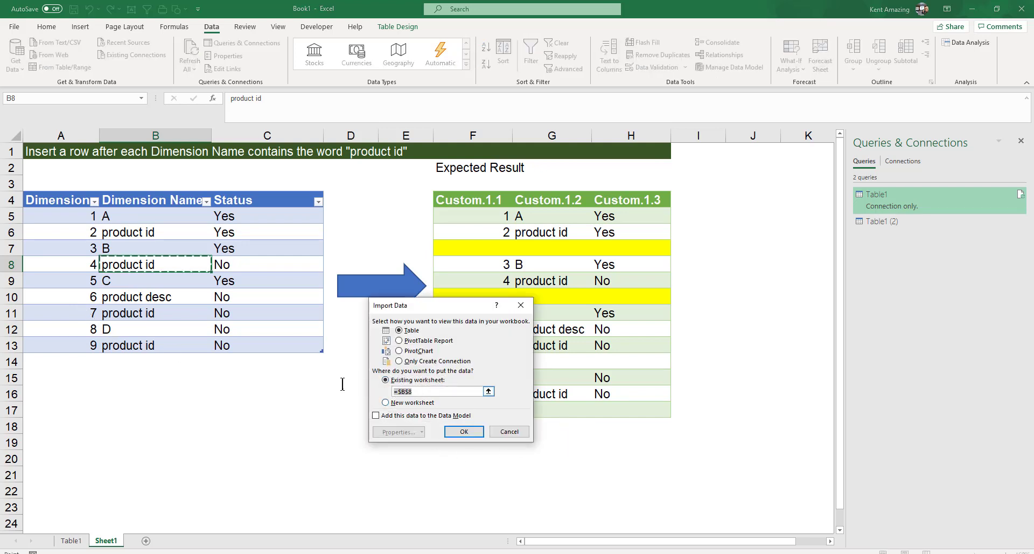
click(735, 197)
click(459, 433)
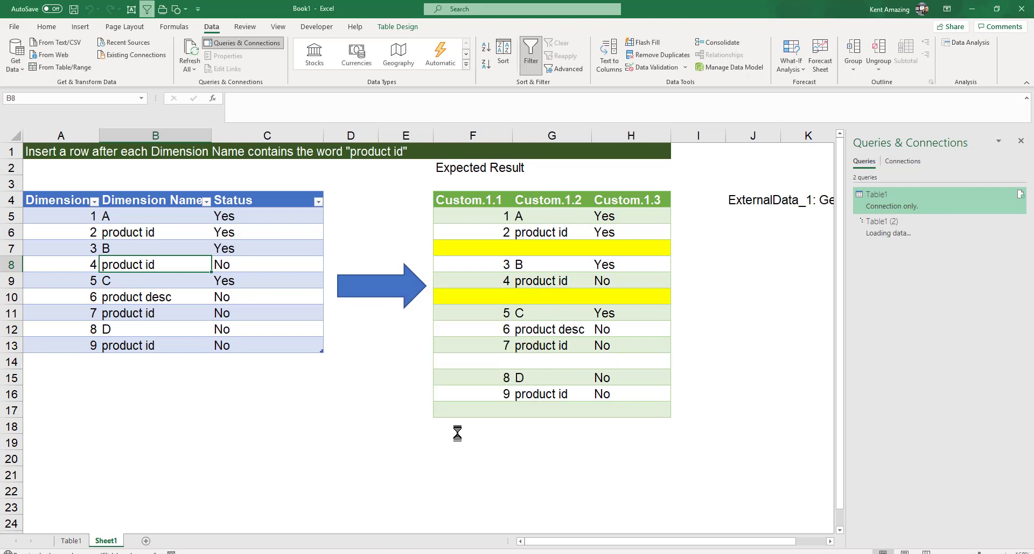
drag(752, 542, 808, 547)
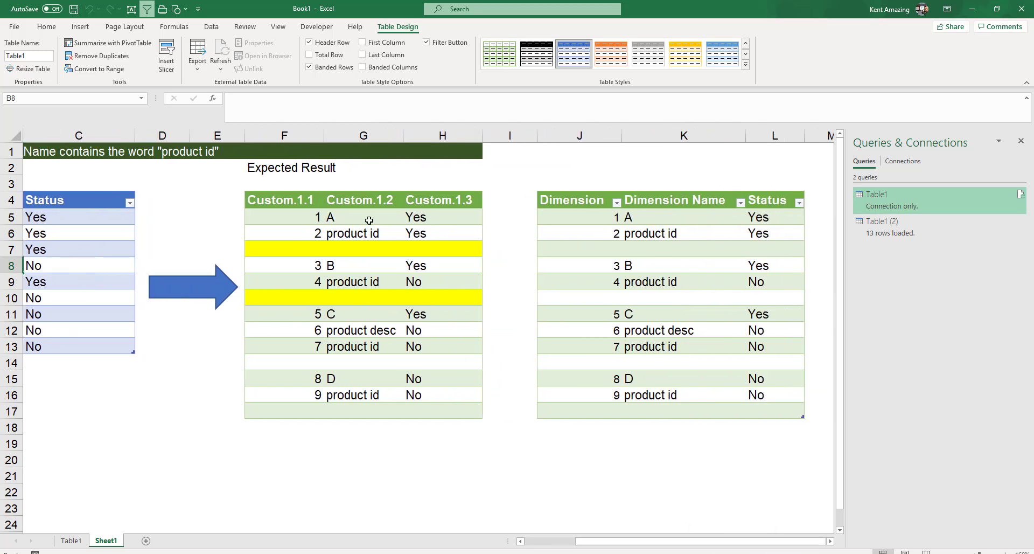